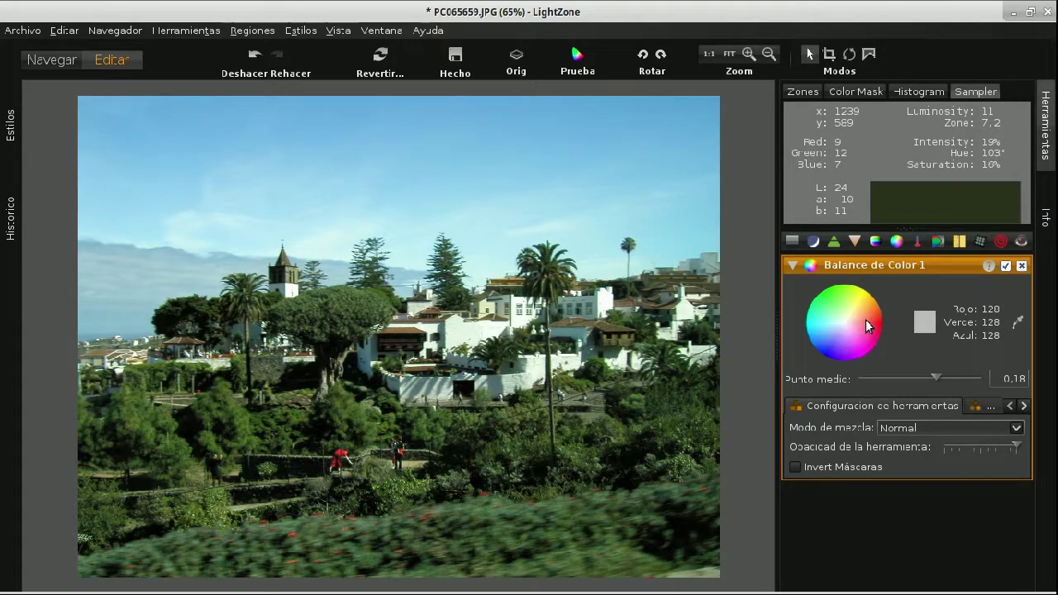
Try increasingly strong red casts on the Color Balance wheel and return the wheel to neutral
click(872, 328)
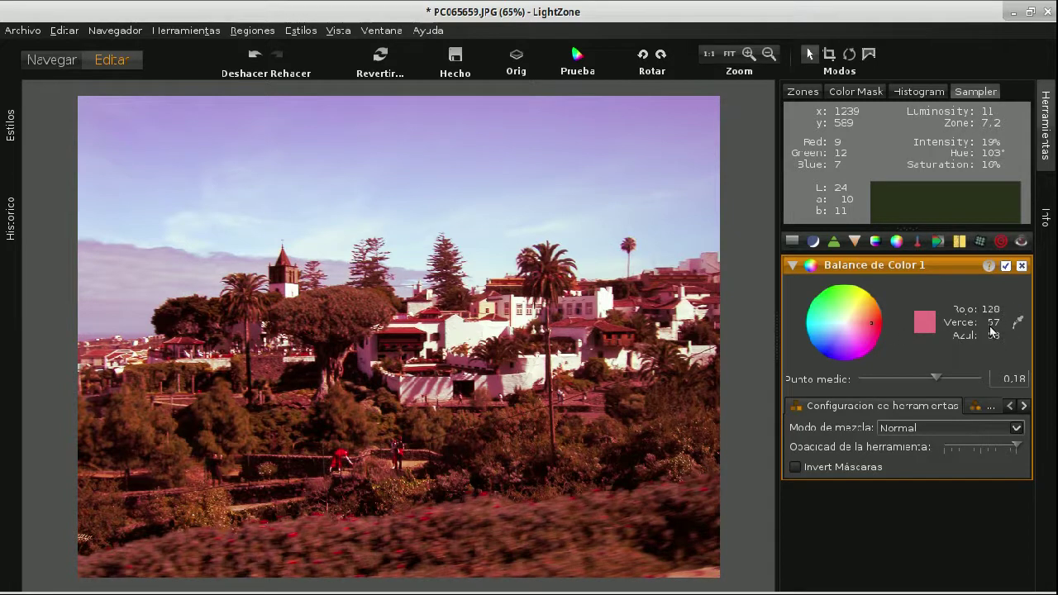
mouse_move(875, 328)
mouse_down()
mouse_move(897, 328)
mouse_move(895, 315)
mouse_move(880, 339)
mouse_up()
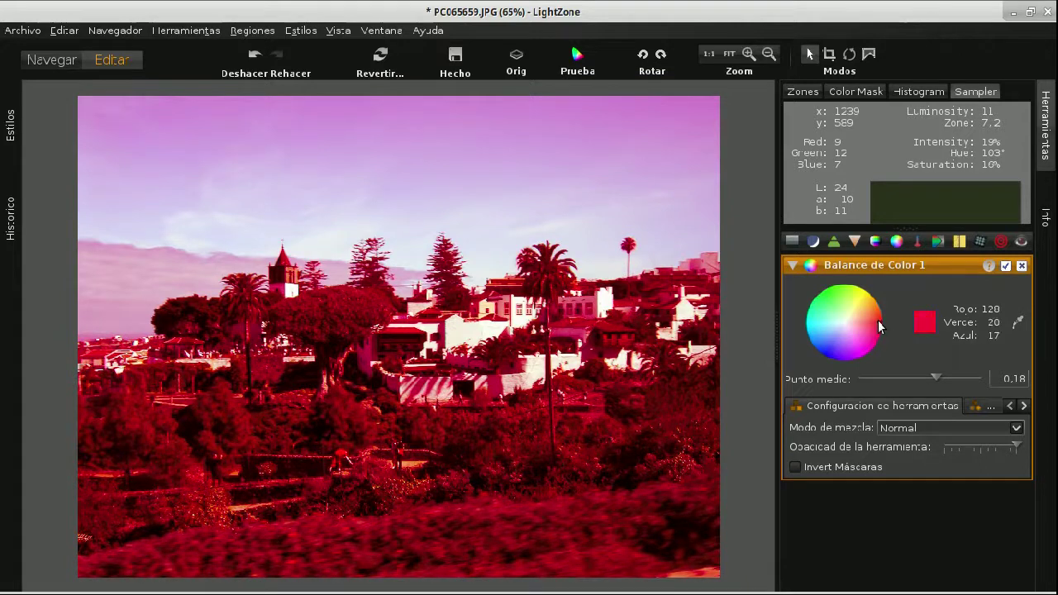
click(882, 320)
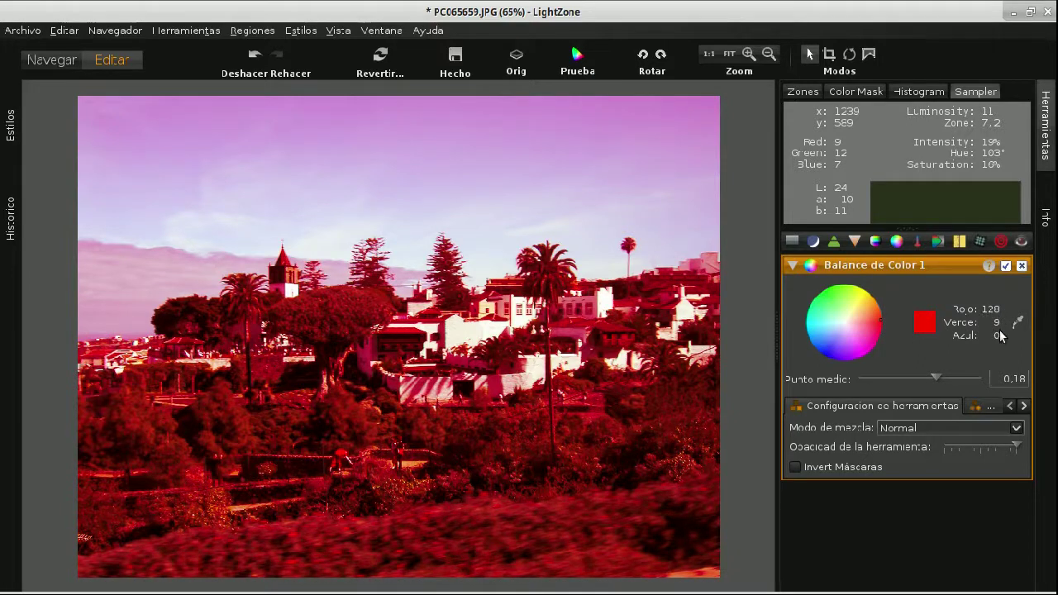
click(843, 325)
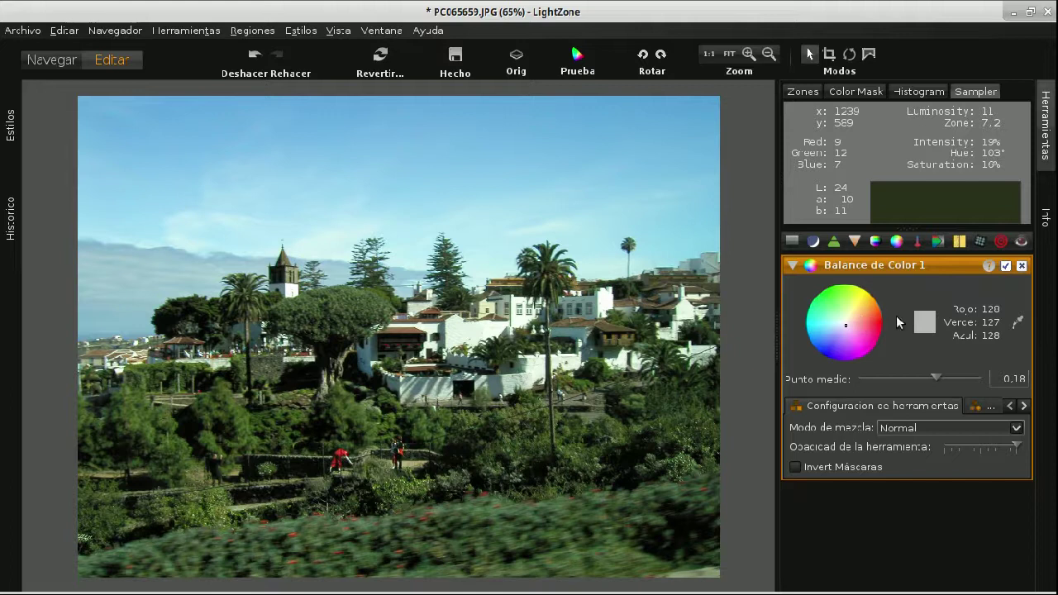
Try yellow and green casts on the Color Balance wheel, recentre it and delete the tool
click(862, 297)
click(839, 299)
mouse_move(838, 299)
mouse_down()
mouse_move(814, 340)
mouse_move(839, 357)
mouse_move(859, 346)
mouse_move(855, 312)
mouse_move(835, 312)
mouse_move(853, 294)
mouse_move(863, 319)
mouse_move(849, 328)
mouse_up()
click(1021, 265)
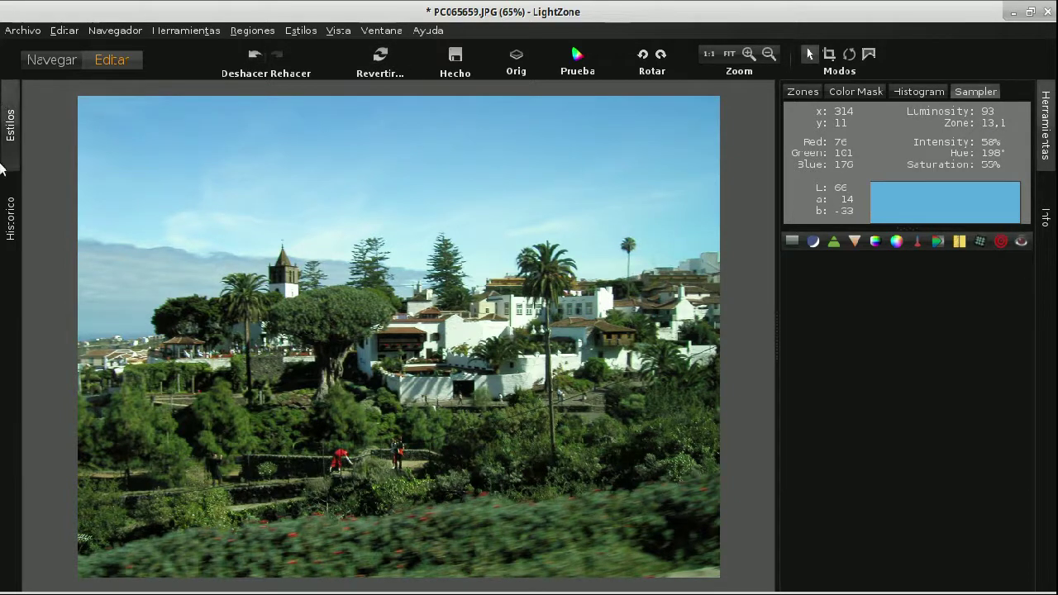
Show the edit history, undo the last several Color Balance edits and revert the photo without saving
click(11, 219)
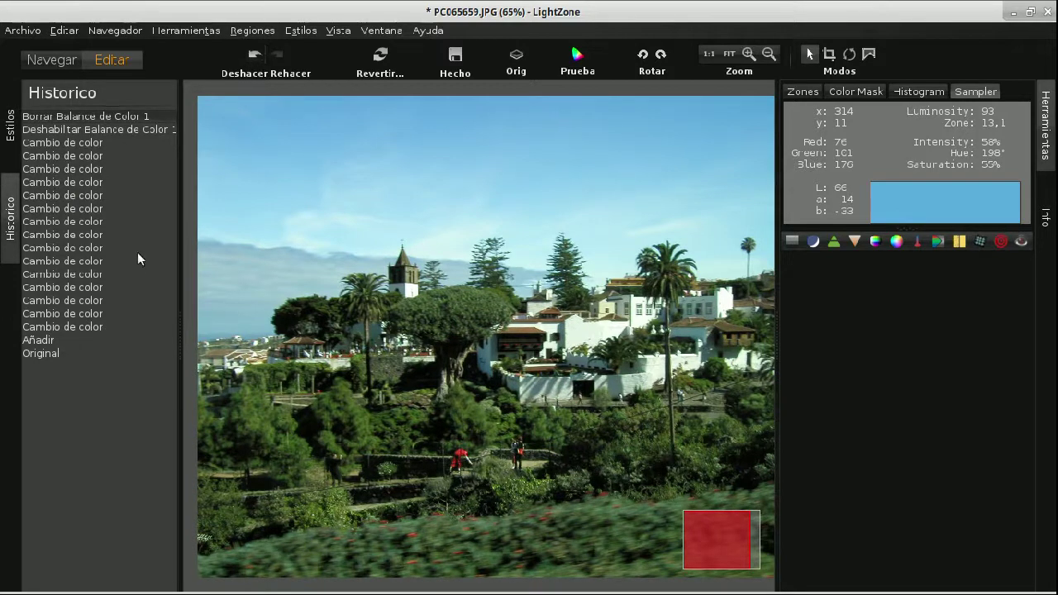
click(251, 59)
click(251, 58)
click(250, 58)
click(251, 57)
click(251, 58)
click(250, 58)
click(250, 58)
click(387, 62)
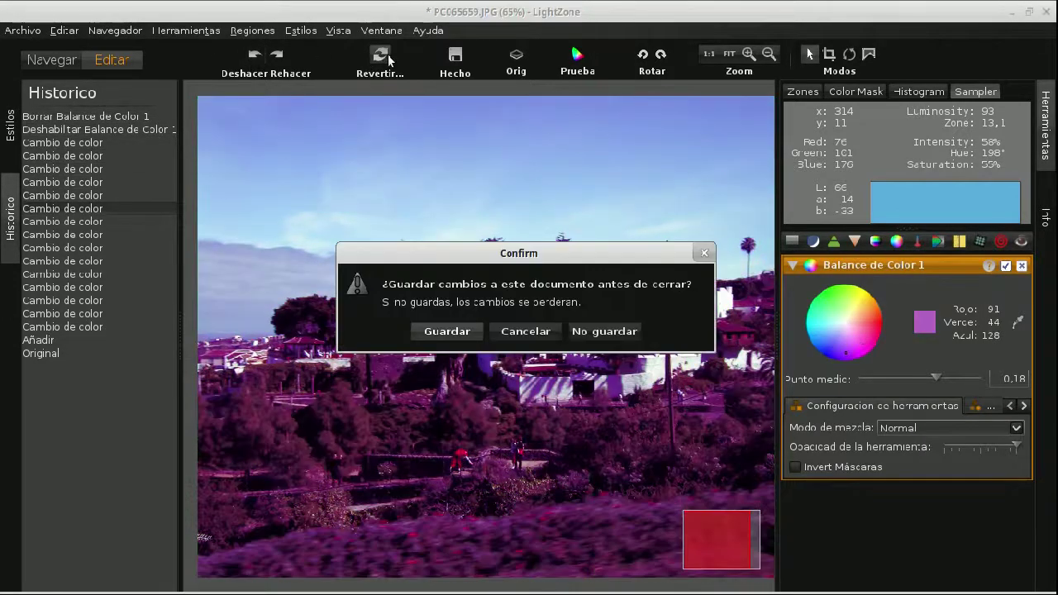
click(616, 331)
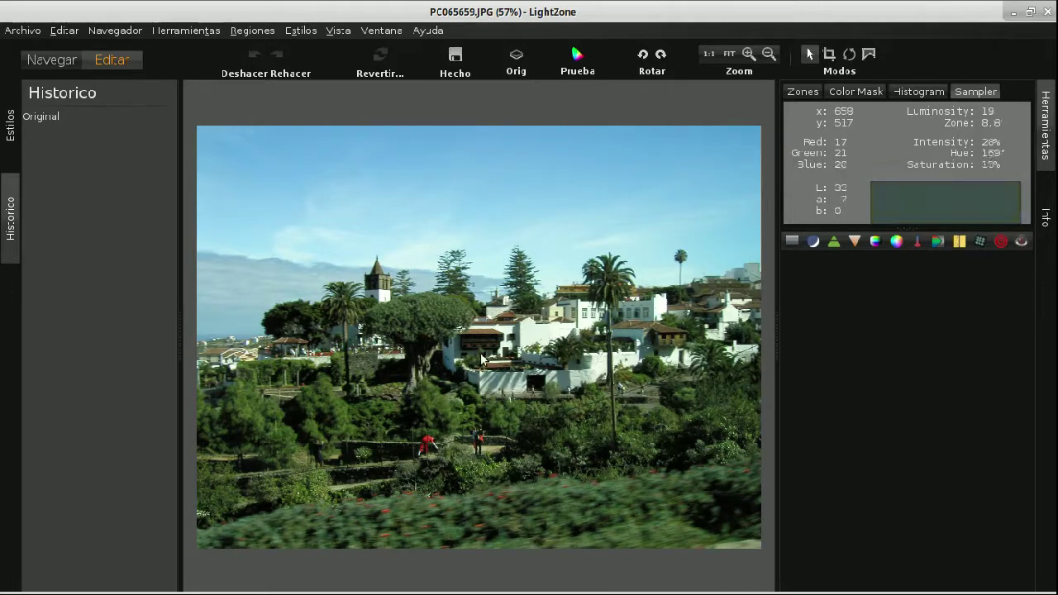
Add a Color Balance tool, shift its wheel to red 128, green 101, blue 96, and set the midpoint to 0.25 after trying 0.01
click(895, 241)
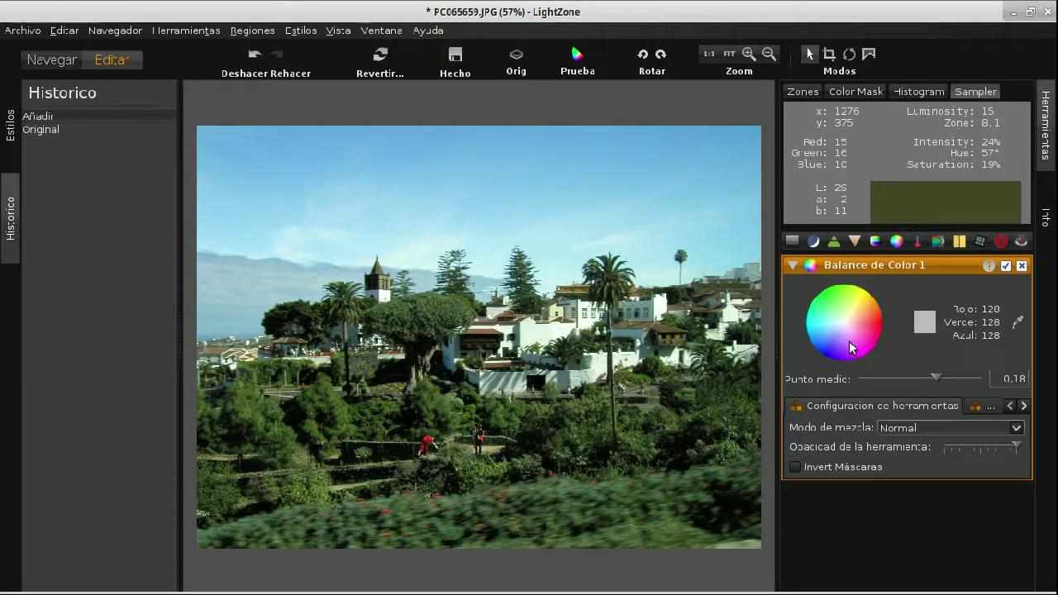
drag(849, 335, 864, 325)
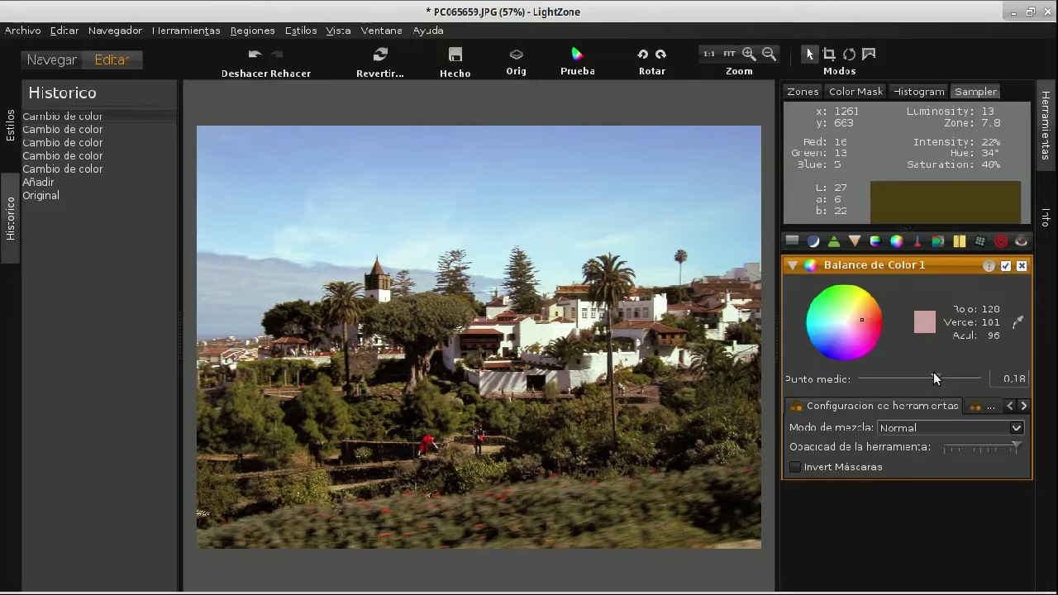
drag(933, 377, 820, 374)
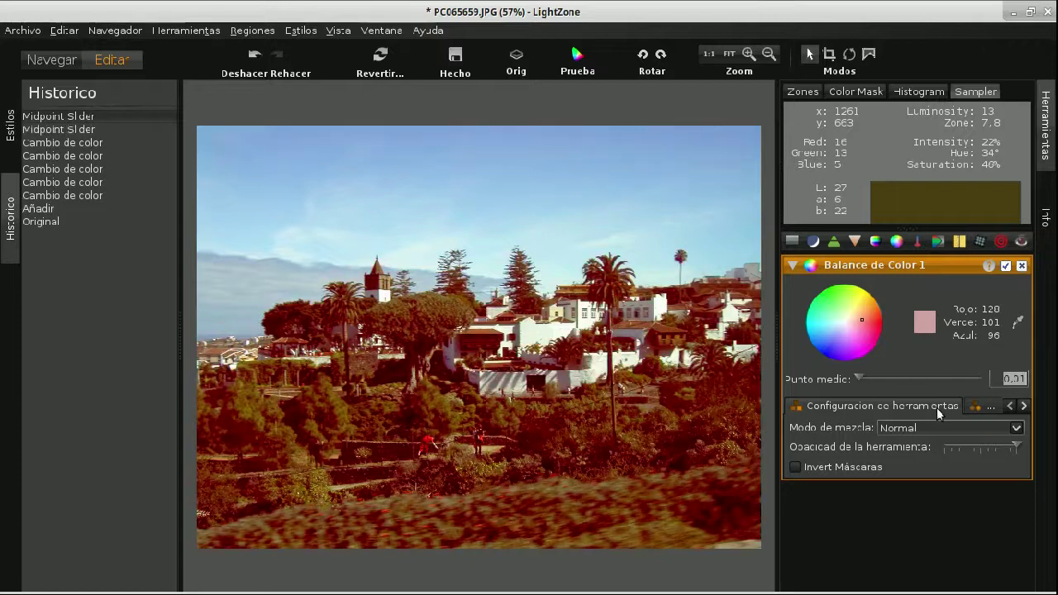
drag(861, 377, 943, 376)
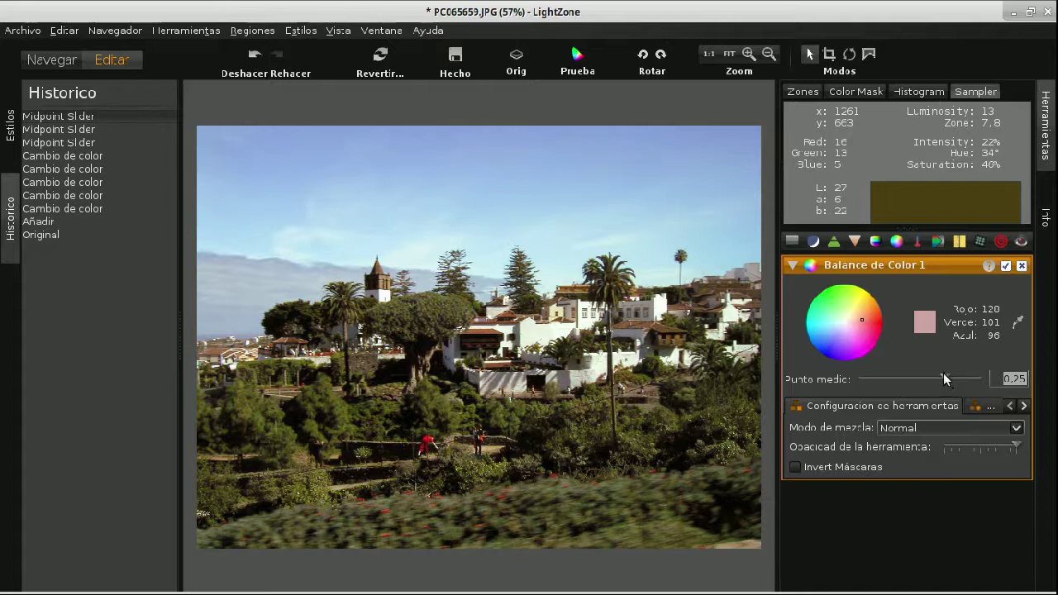
click(945, 378)
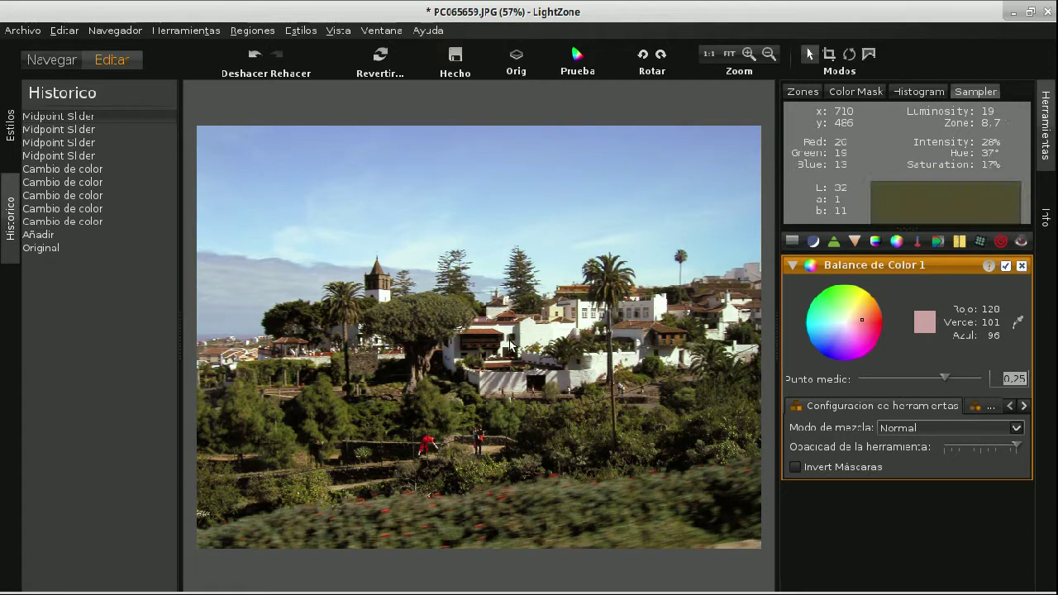
Compare the photo with Color Balance off and on, and revert the photo without saving
click(1007, 266)
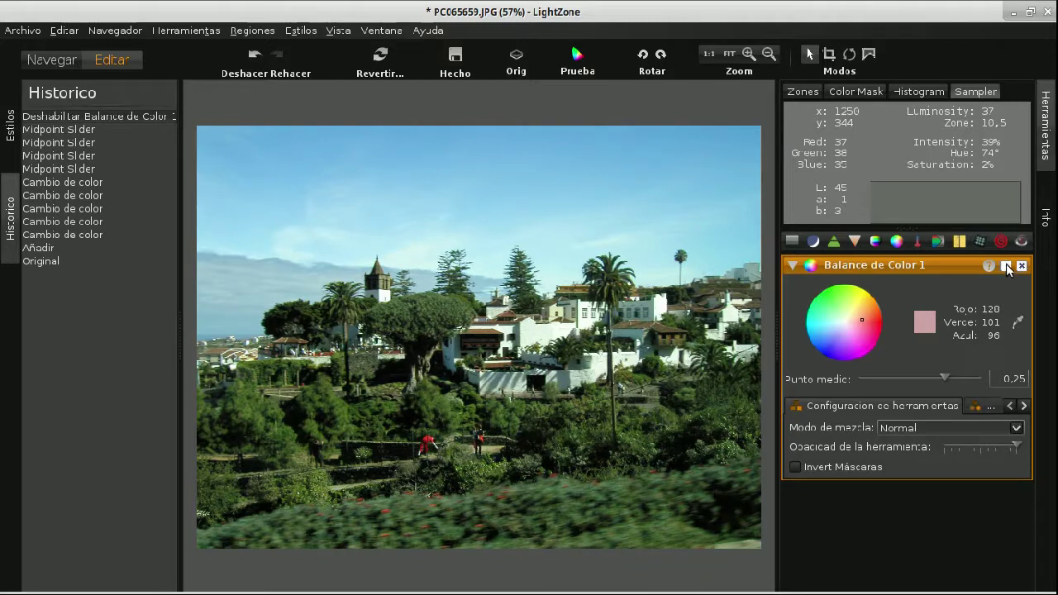
click(1006, 266)
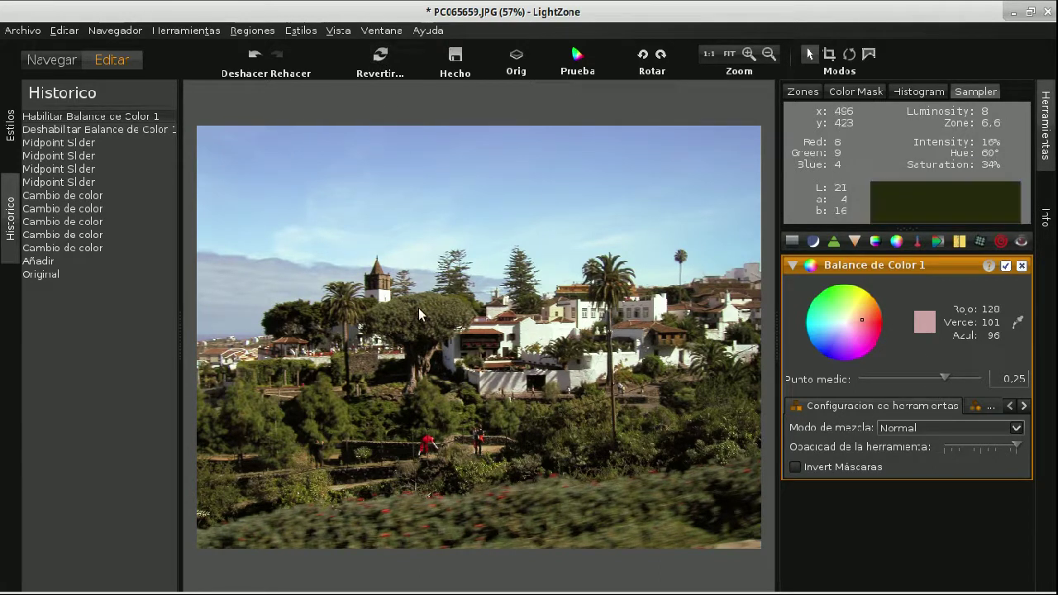
click(380, 56)
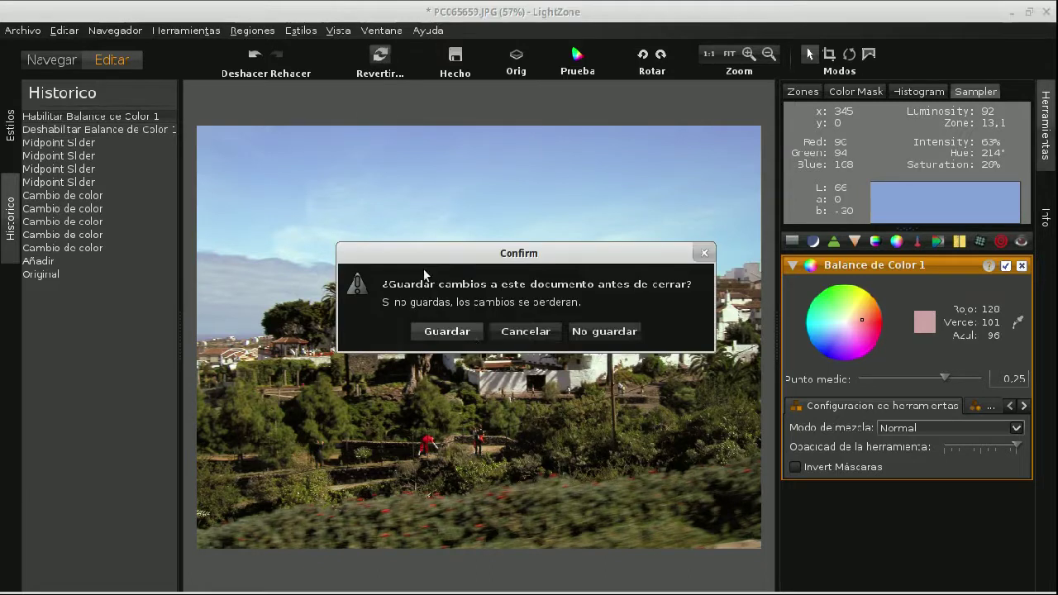
click(630, 335)
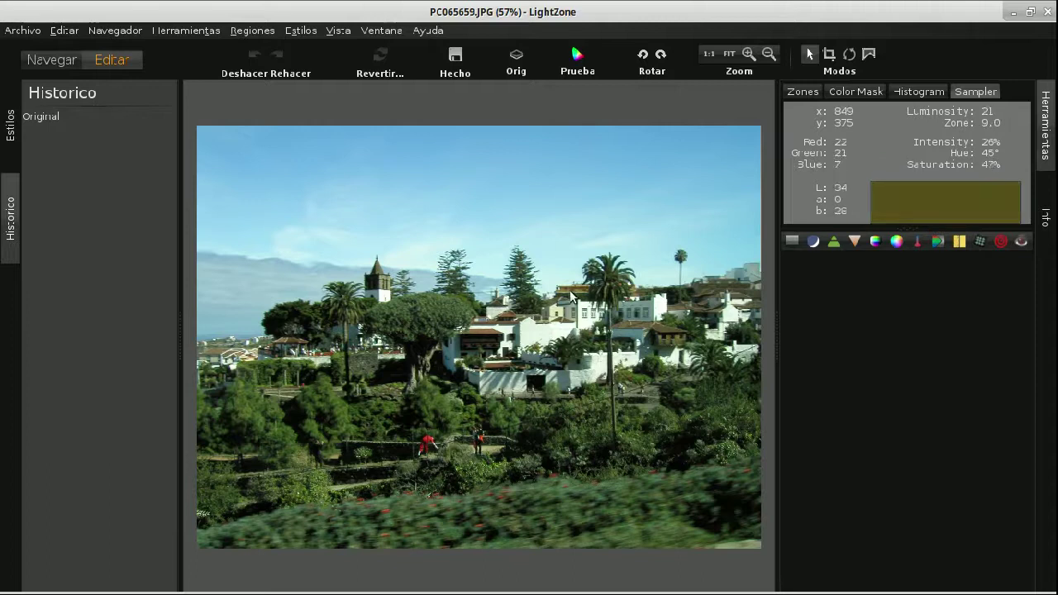
Add a Color Balance tool, sample the shaded white wall below the house as the neutral colour, and compare the effect off and on
click(896, 241)
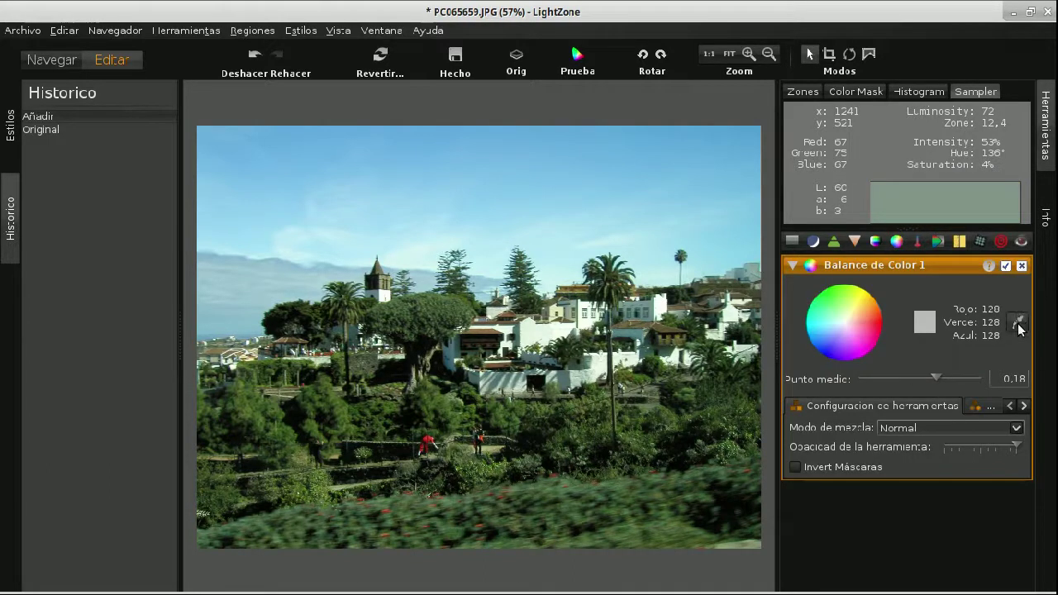
click(1019, 328)
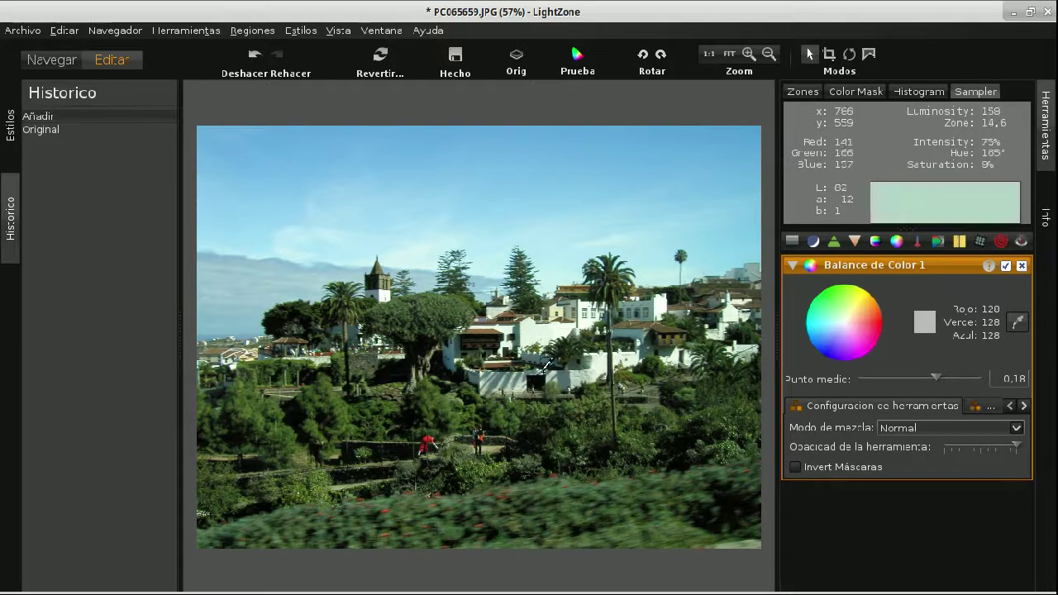
click(500, 374)
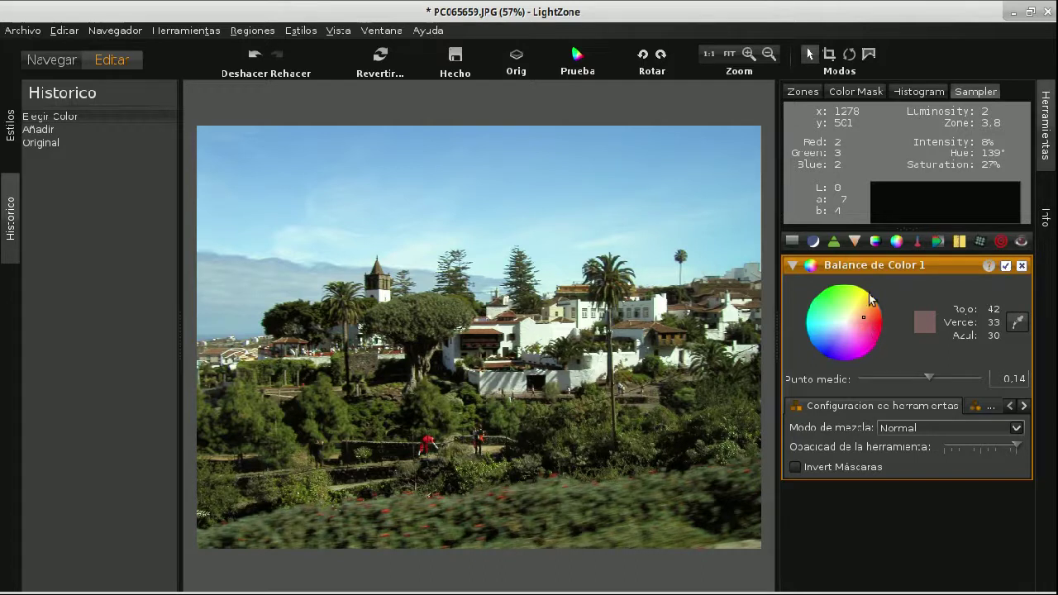
click(1006, 264)
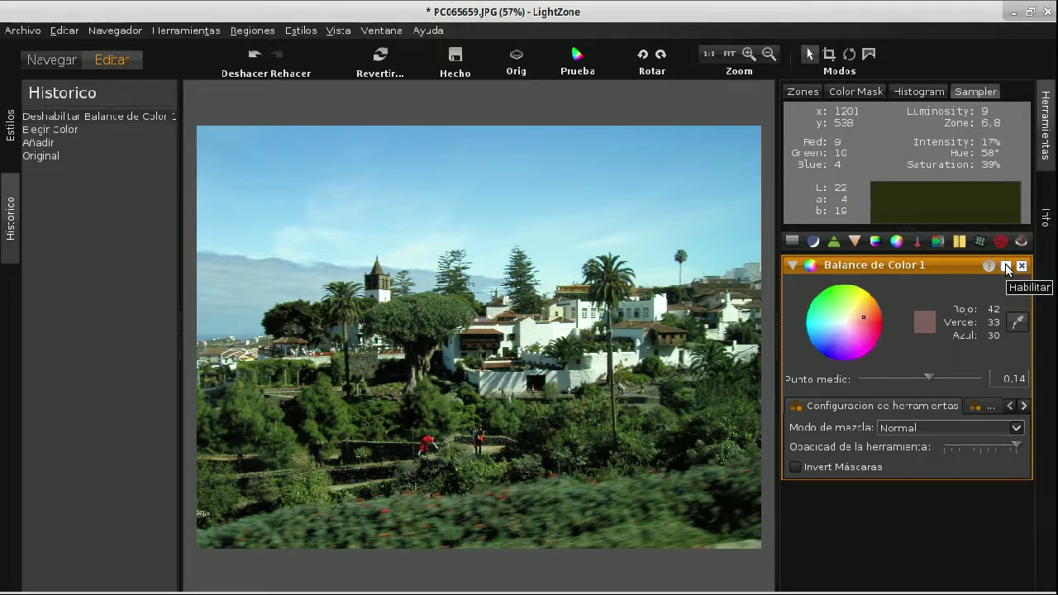
click(1005, 265)
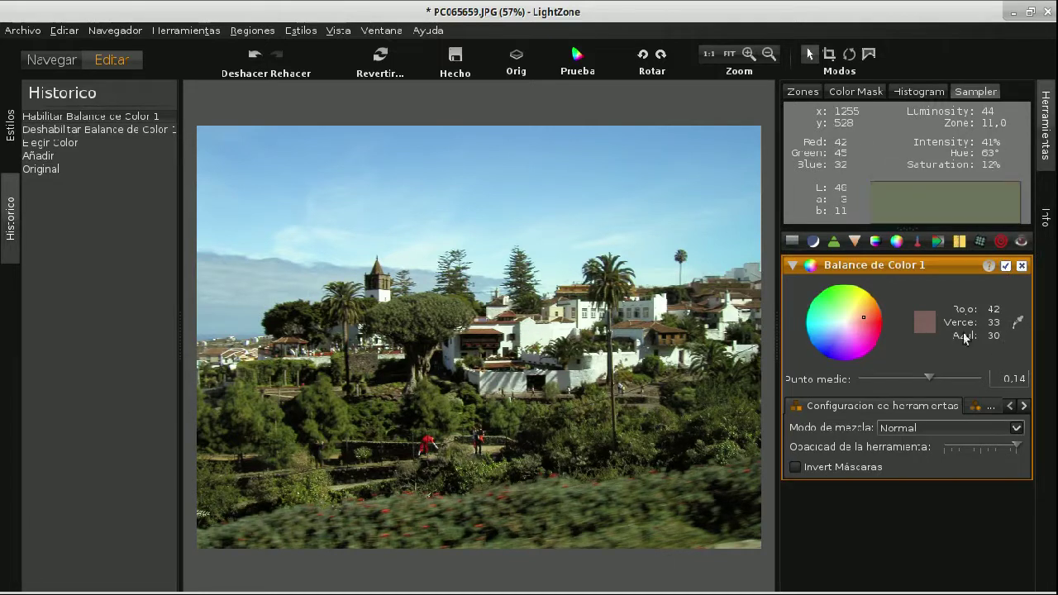
Sample the sunlit white house wall as the neutral colour and raise the midpoint to 1.00
click(1018, 322)
click(535, 328)
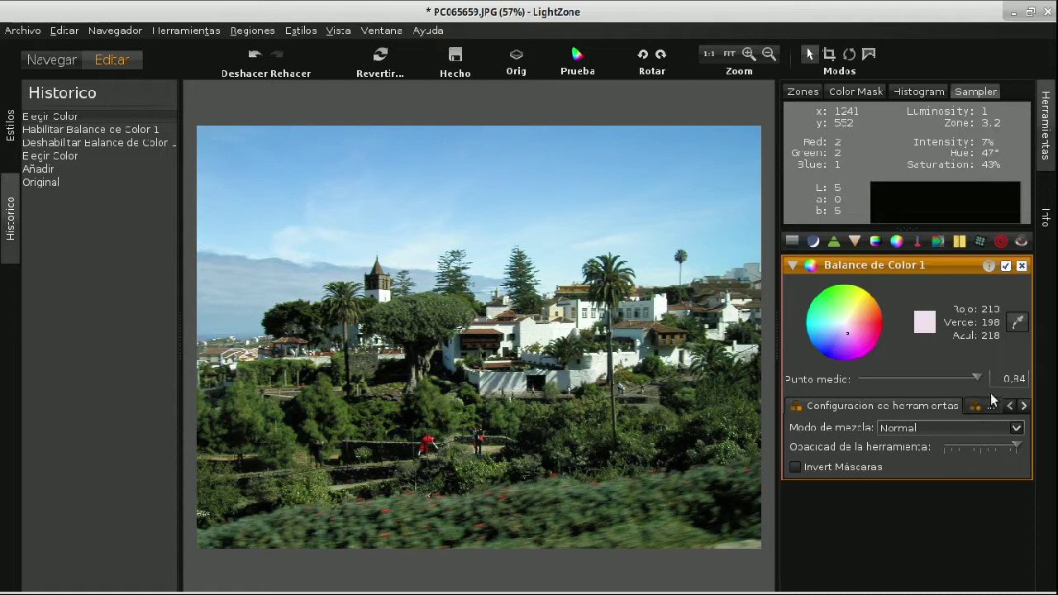
mouse_move(975, 379)
mouse_down()
mouse_move(890, 377)
mouse_move(879, 389)
mouse_move(980, 379)
mouse_up()
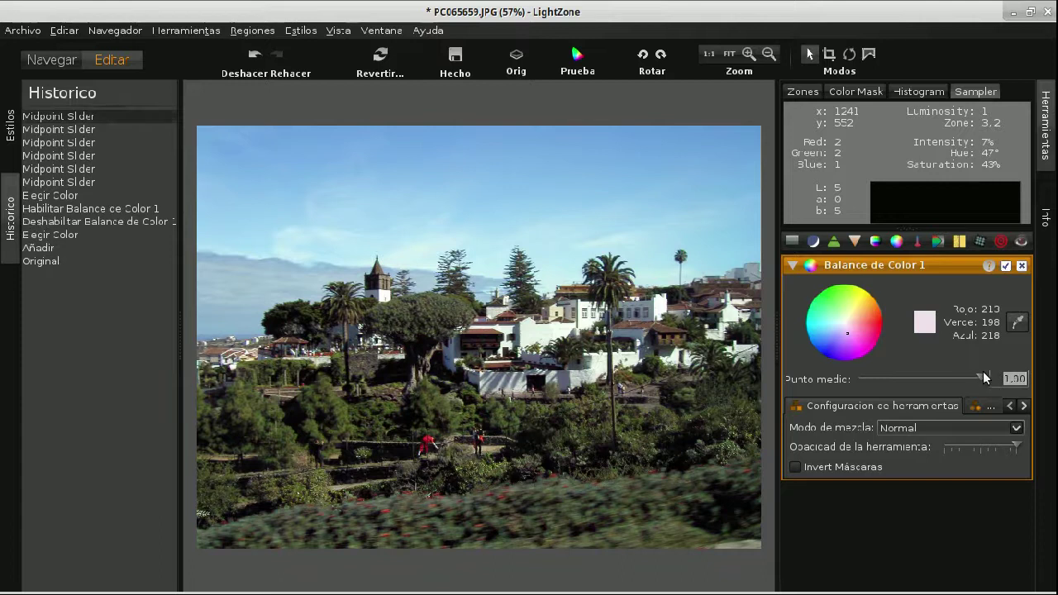
Shift the Color Balance wheel to red 218, green 186, blue 180, and set the midpoint to 0.55
click(860, 329)
drag(859, 323, 858, 319)
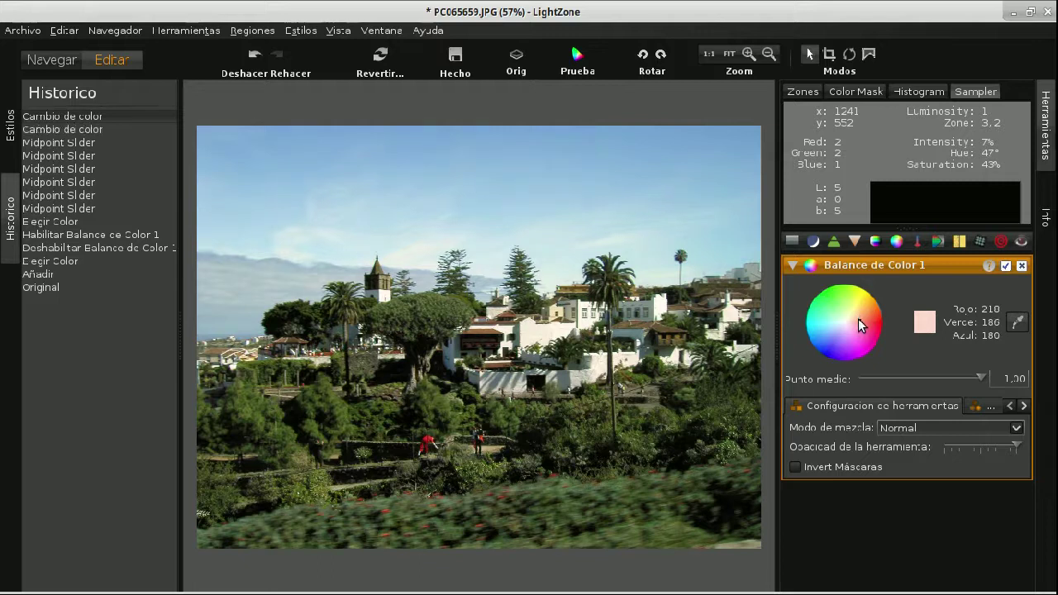
drag(982, 377, 965, 381)
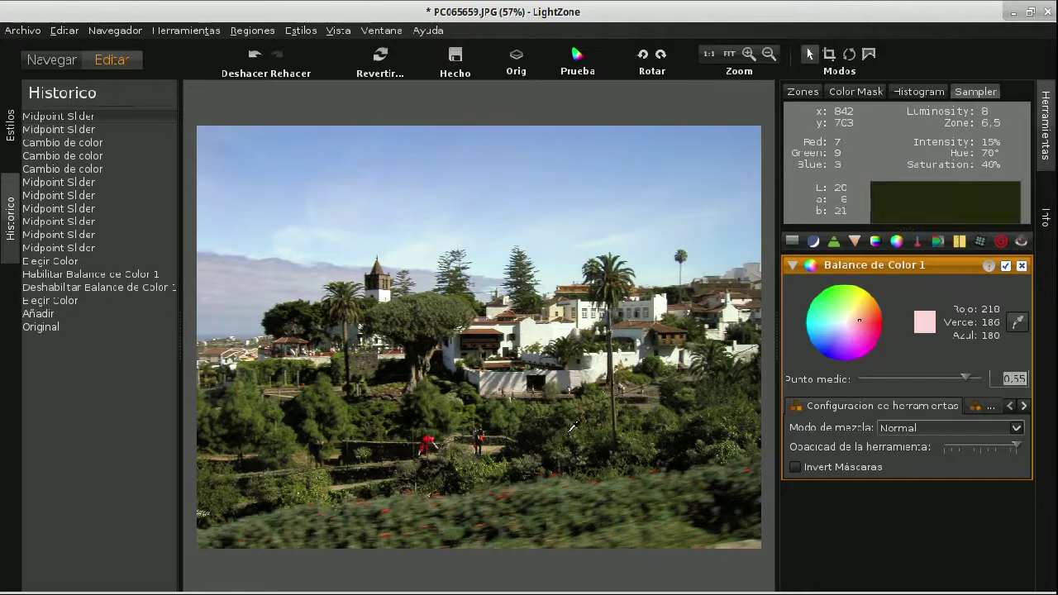
Try neutral samples from the clouds, the garden trees, the shaded walls and the sunlit house wall
click(1017, 322)
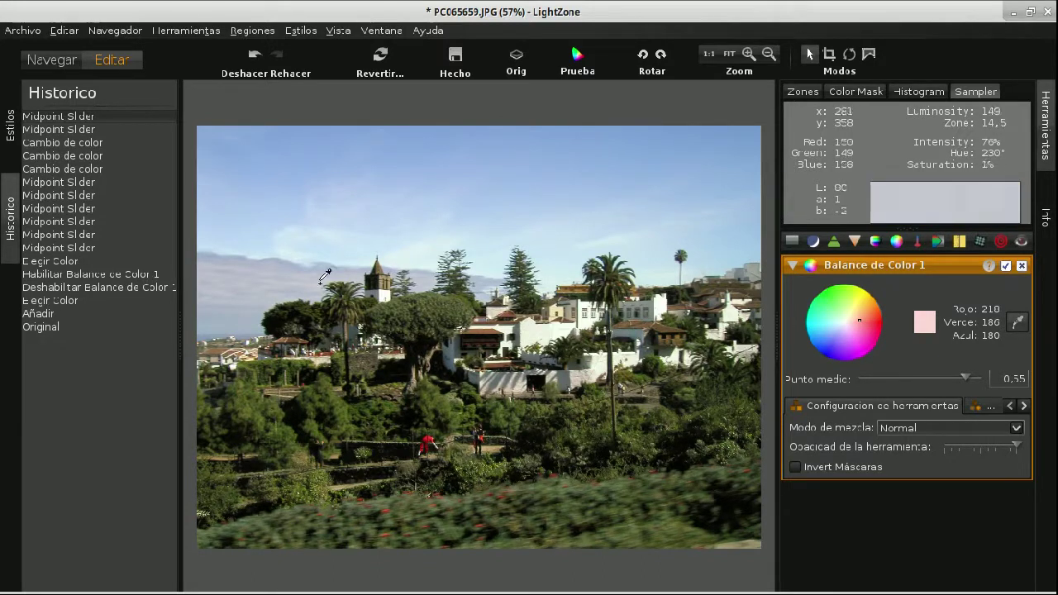
click(327, 265)
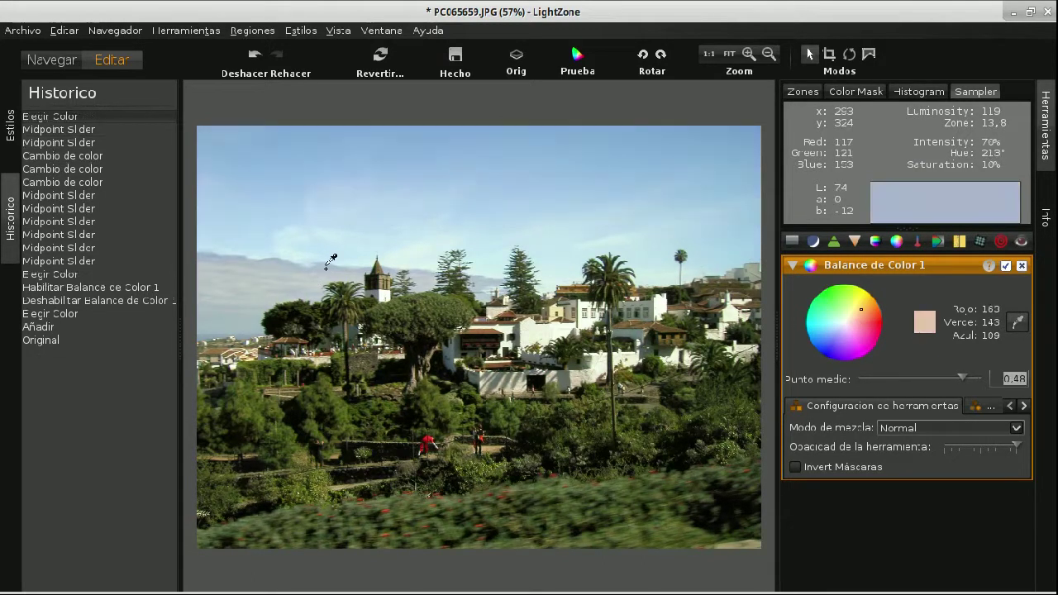
click(256, 259)
click(332, 385)
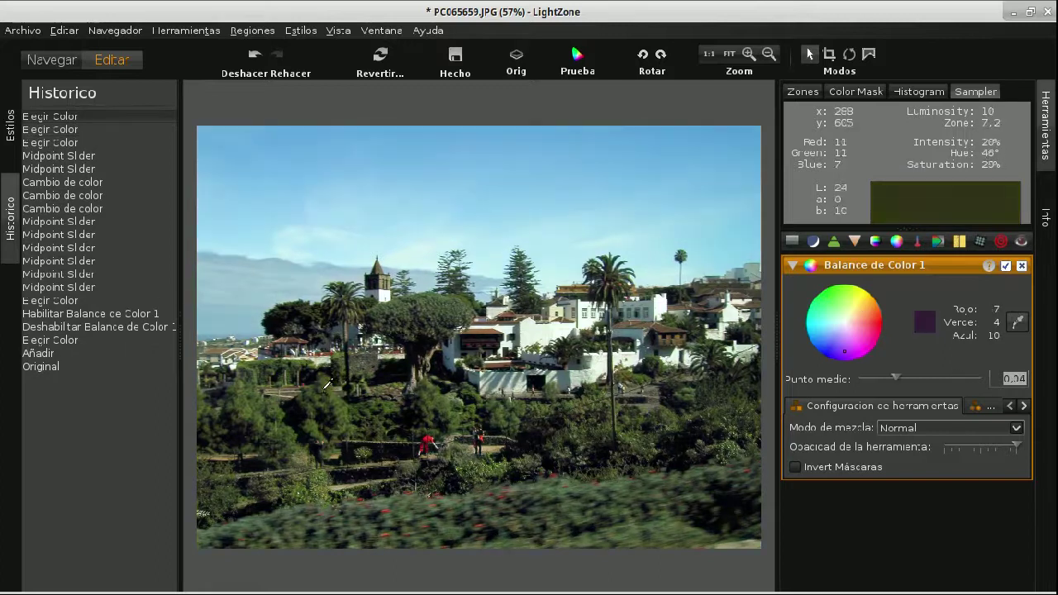
click(501, 370)
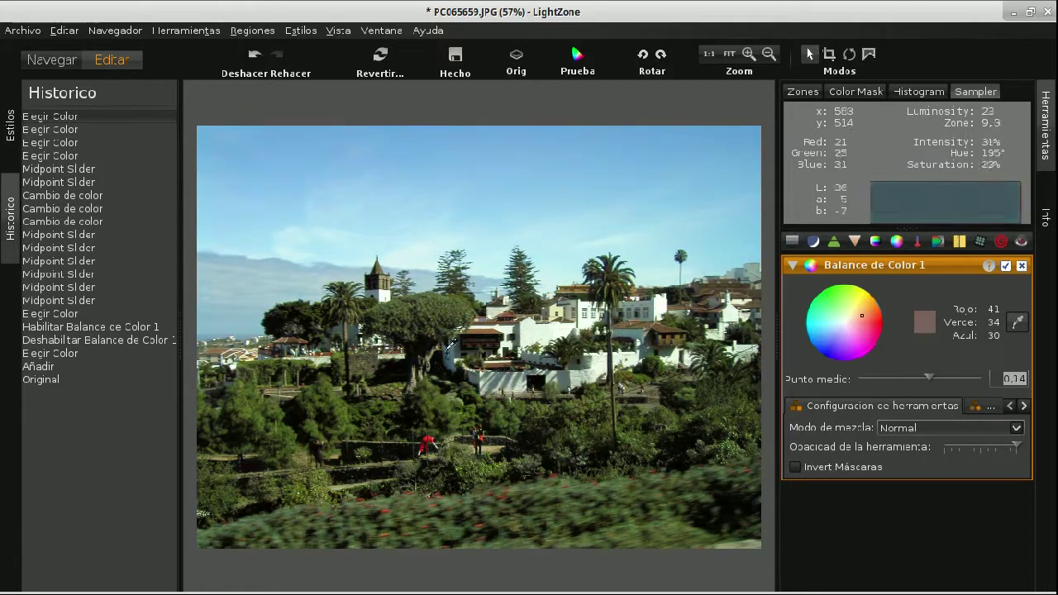
click(456, 348)
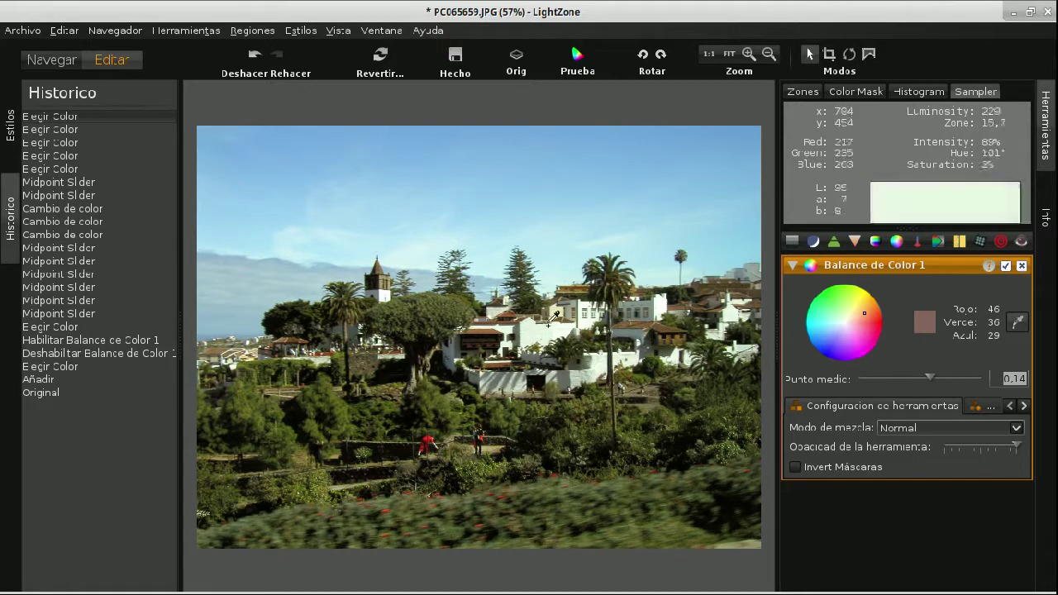
click(524, 326)
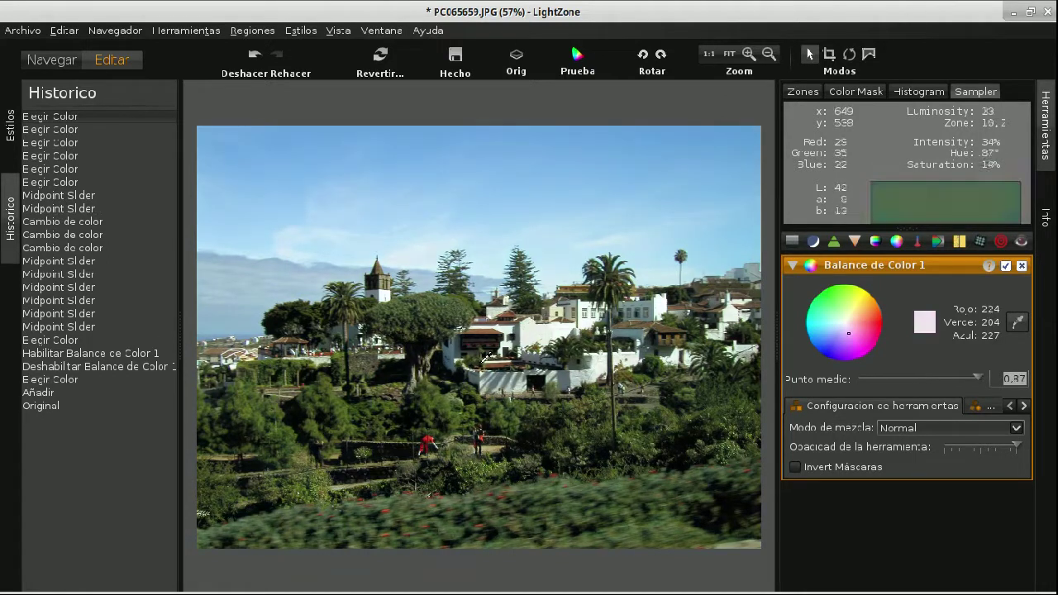
Sample the shaded house wall beside the large tree as neutral and fine-tune the wheel to red 23, green 18, blue 18
click(455, 339)
click(456, 341)
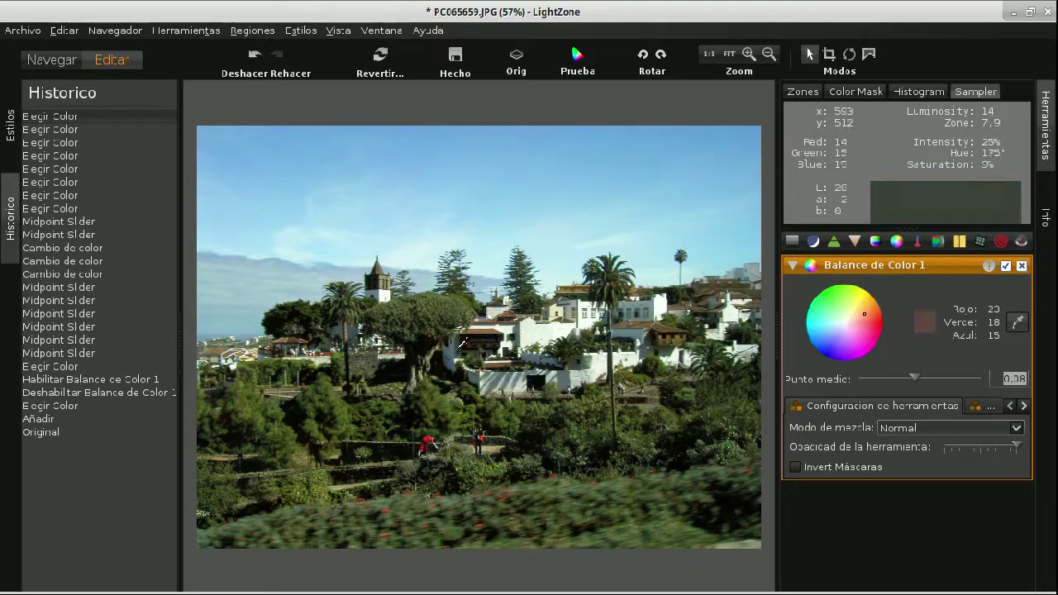
drag(862, 310, 860, 321)
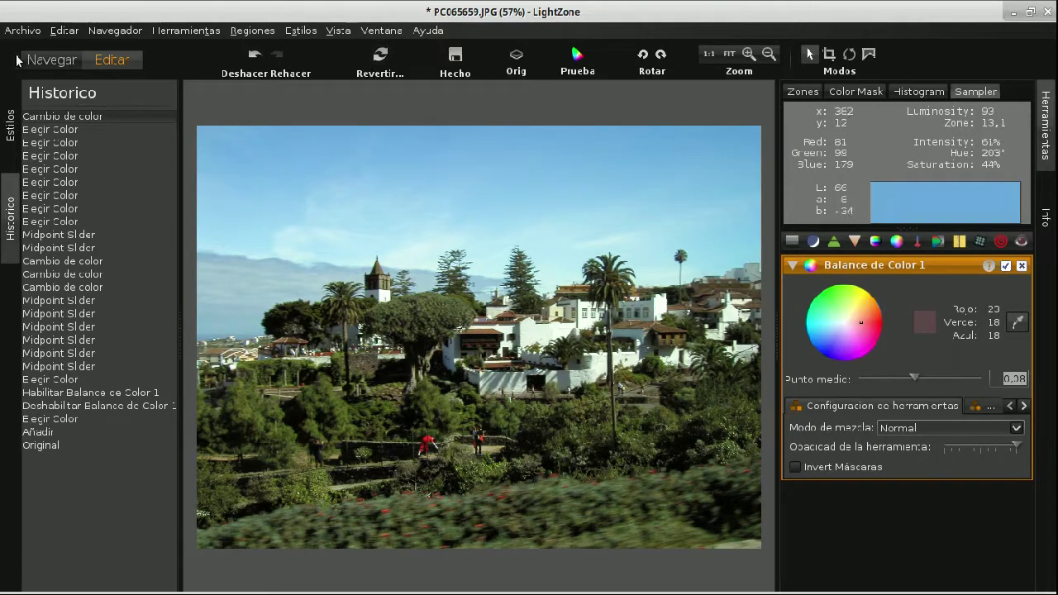
Discard the edits to PC065659.JPG without saving and open PC106447.JPG for editing
click(392, 57)
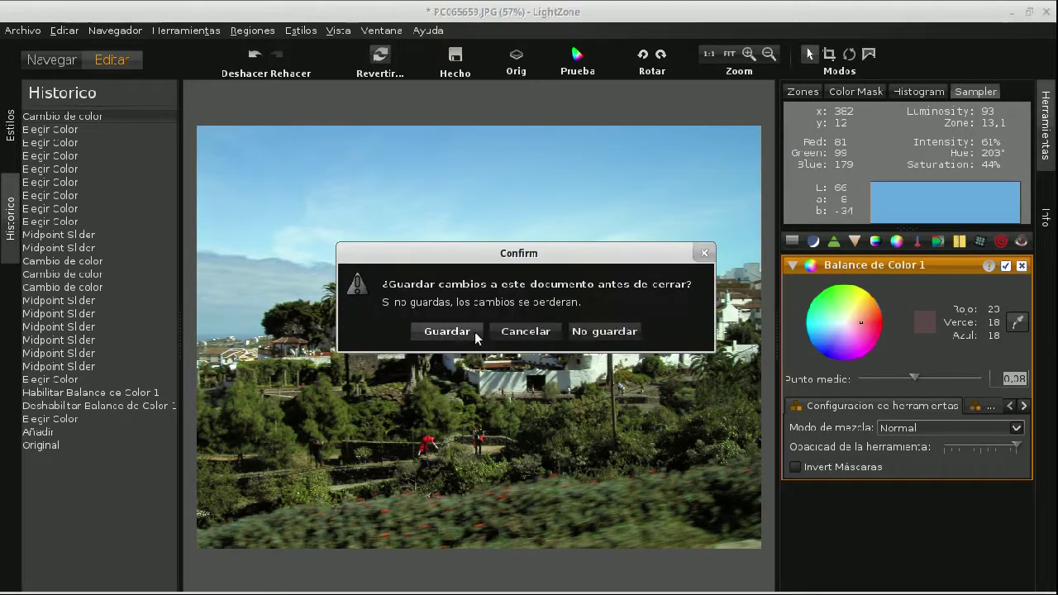
click(590, 338)
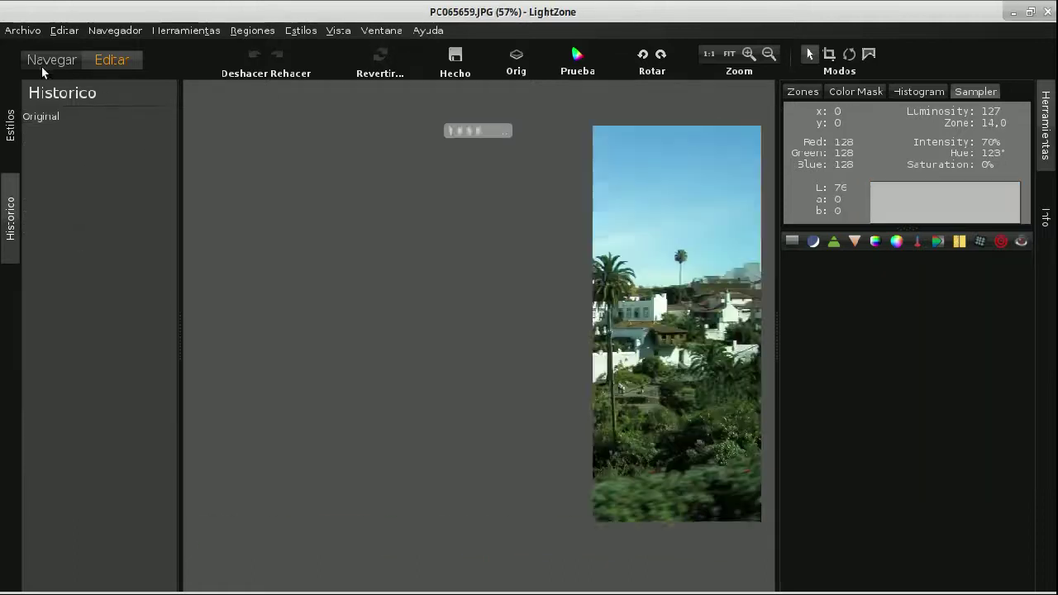
click(43, 59)
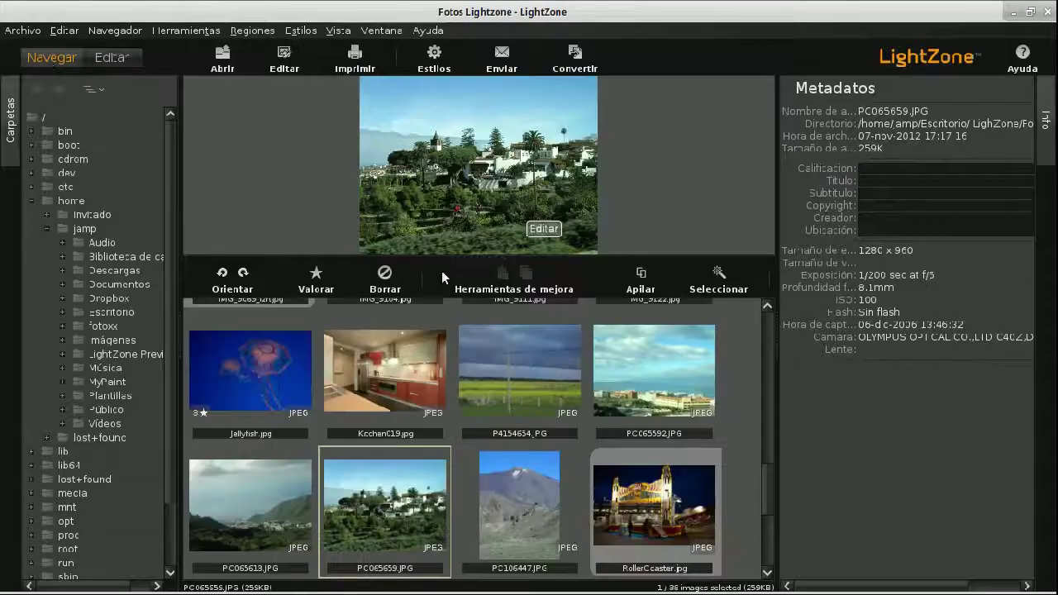
click(514, 502)
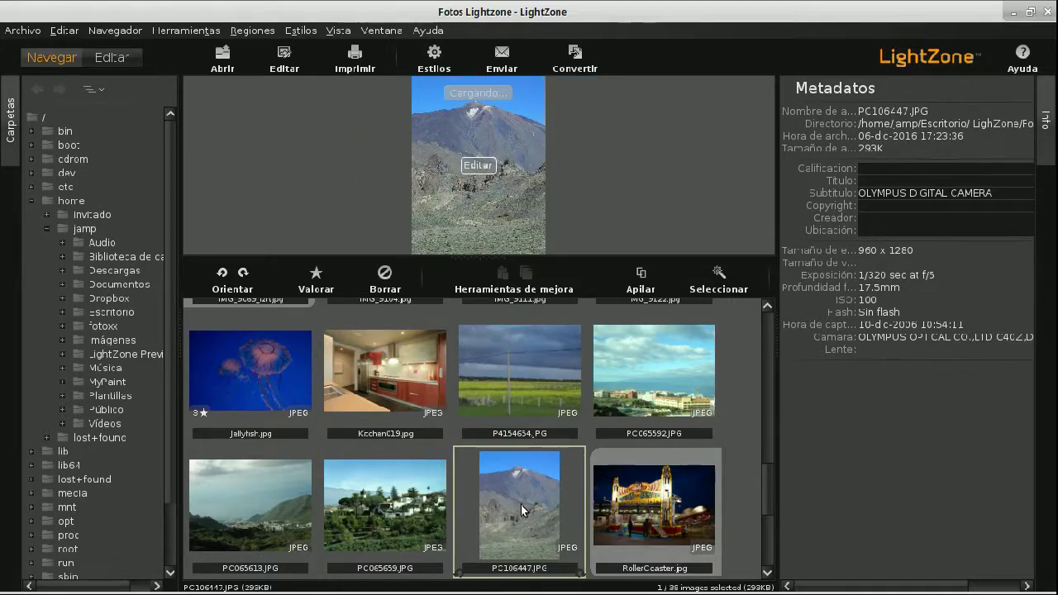
double_click(520, 505)
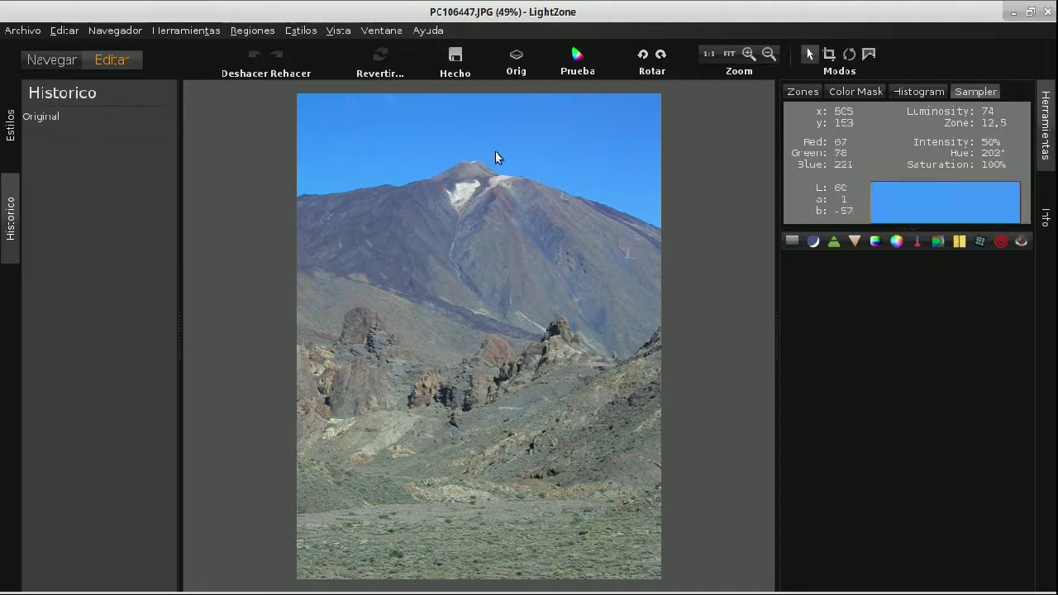
Add a Color Balance tool and sample the snow patch below the volcano's summit as the neutral colour
click(895, 241)
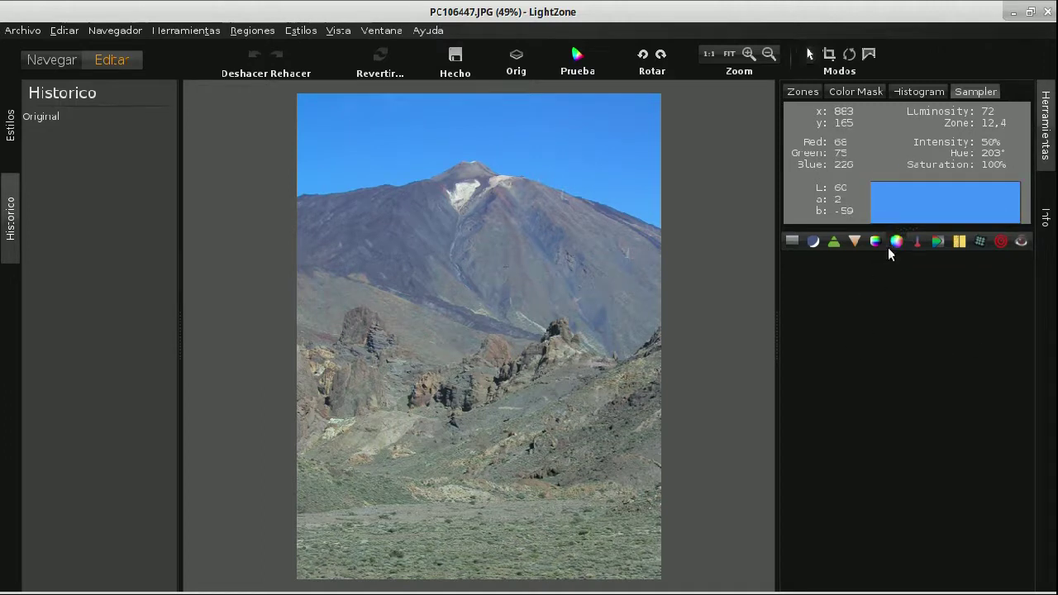
click(1017, 322)
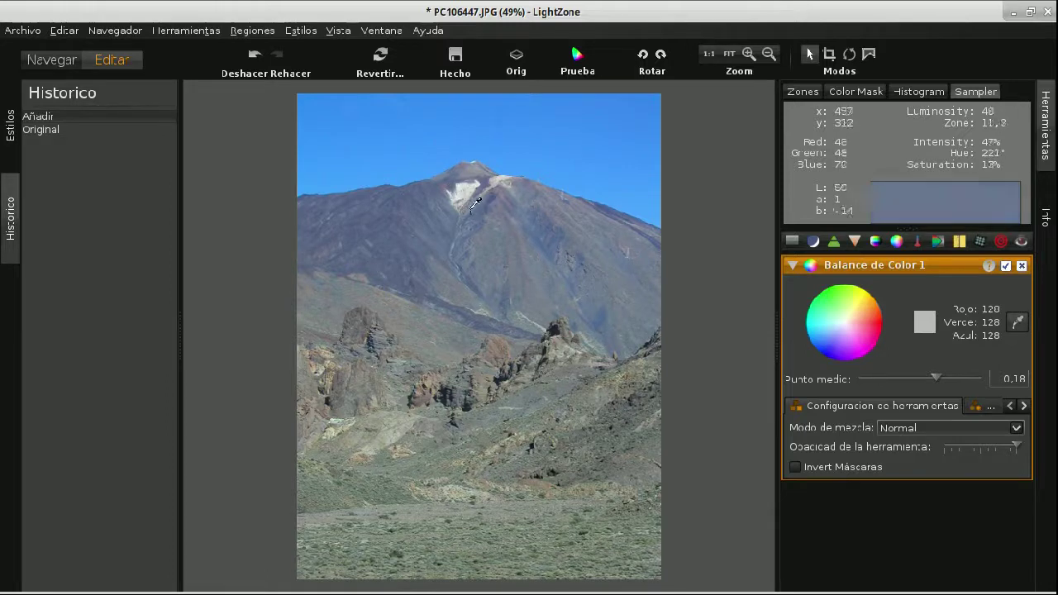
click(468, 185)
click(467, 185)
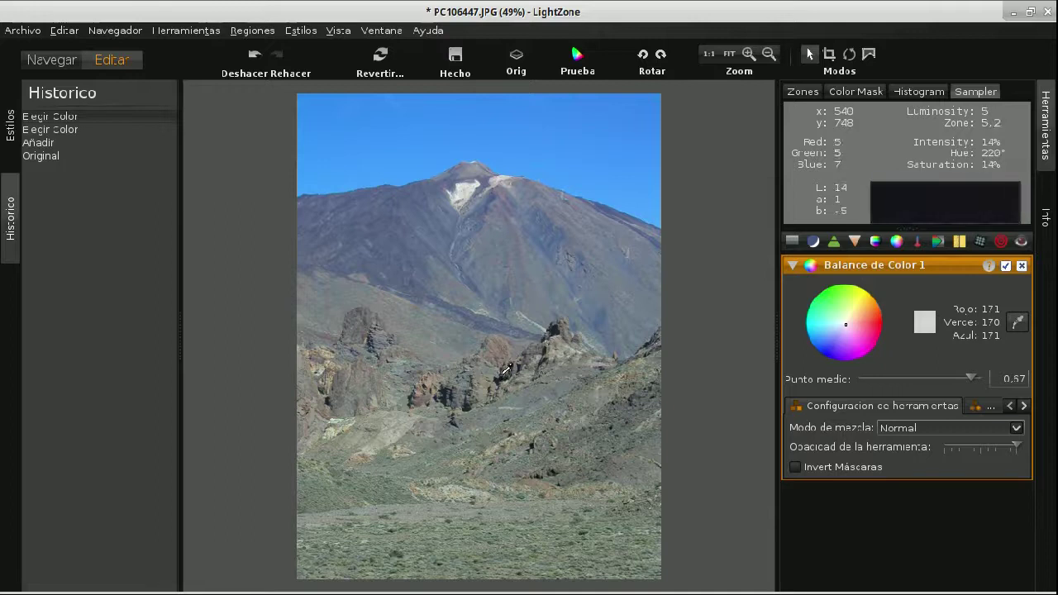
Try neutral samples from the dark rocks, the rock outcrop and the volcano's slope, and restore the photo's original state
click(506, 372)
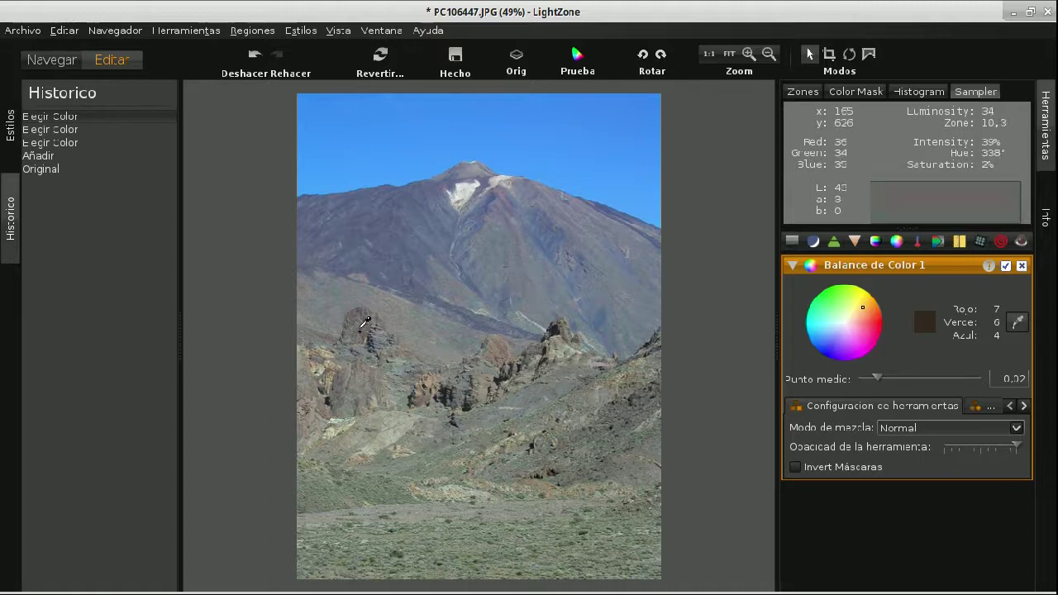
click(363, 322)
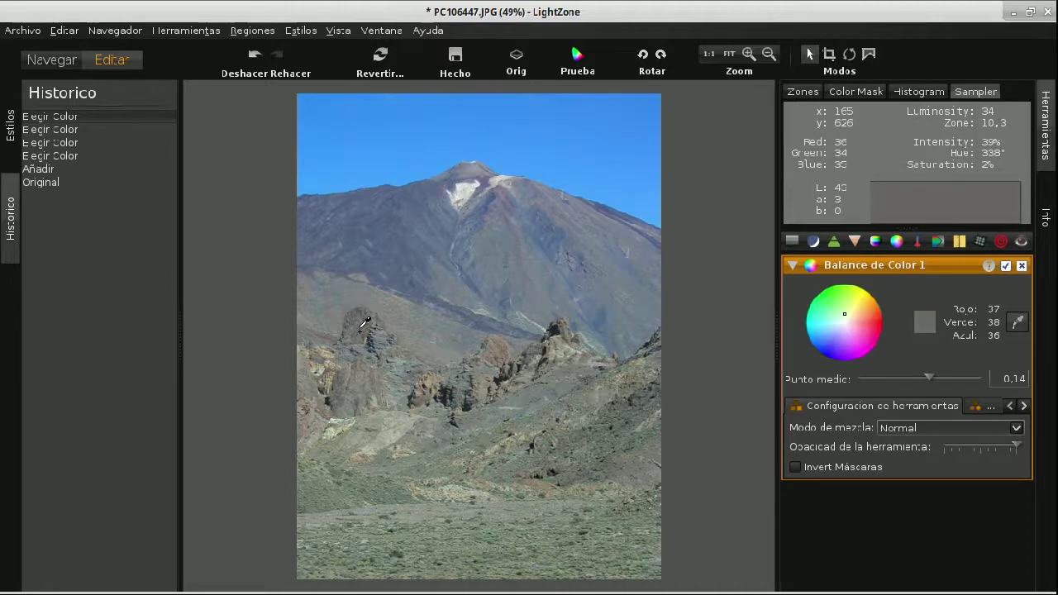
click(366, 314)
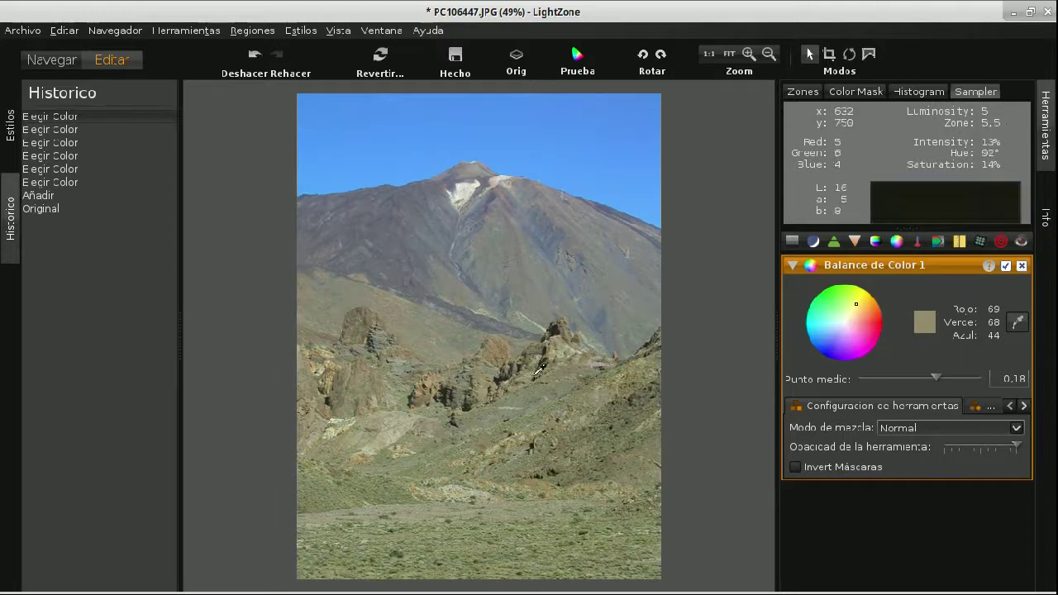
click(480, 233)
click(495, 237)
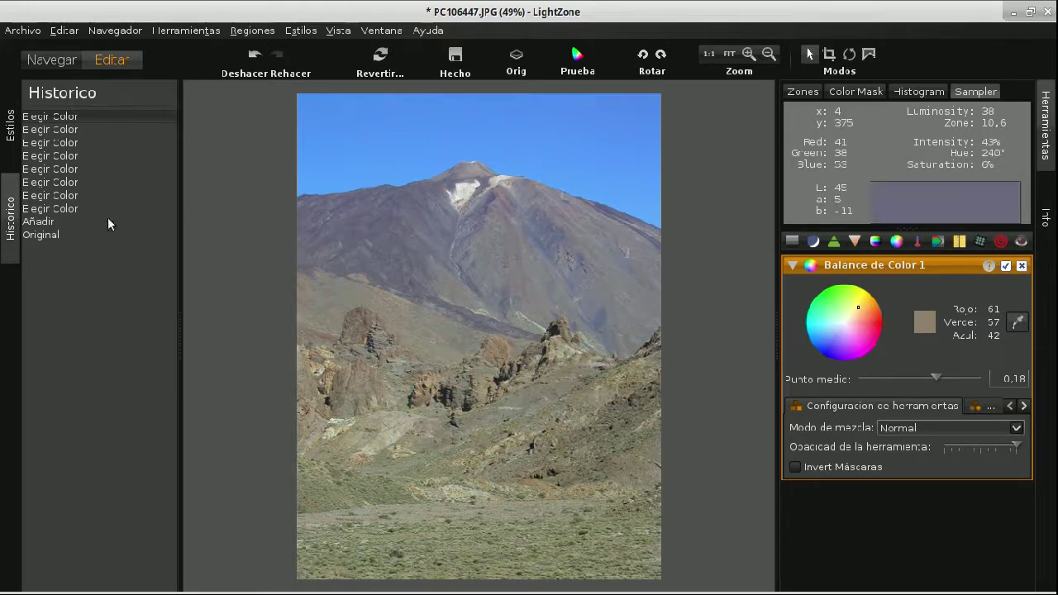
click(54, 237)
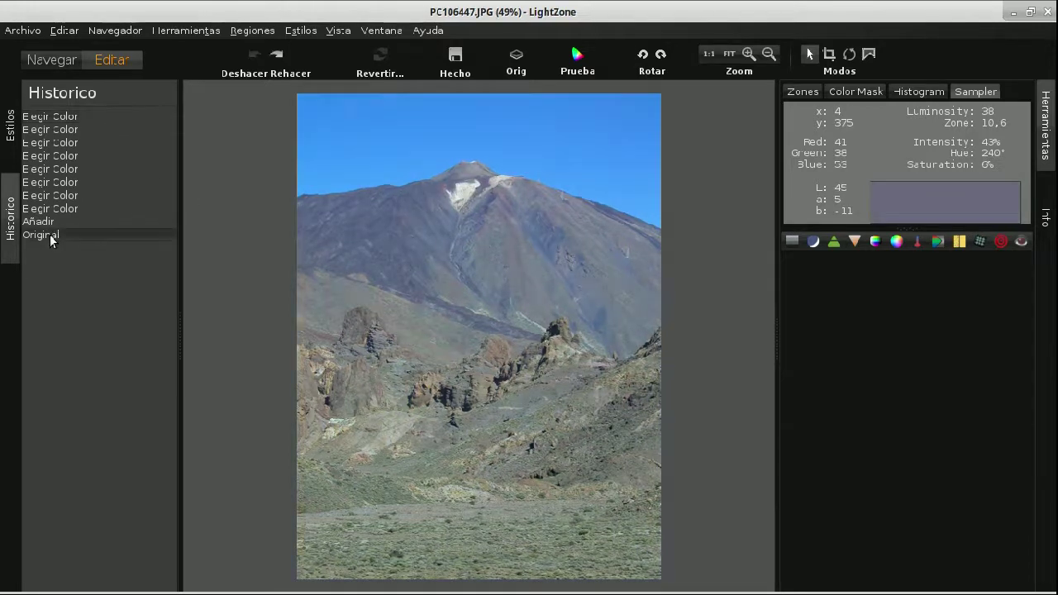
Try a Color Balance shift to red 127, green 128, blue 122 and a default Relight adjustment, removing each tool again
click(896, 241)
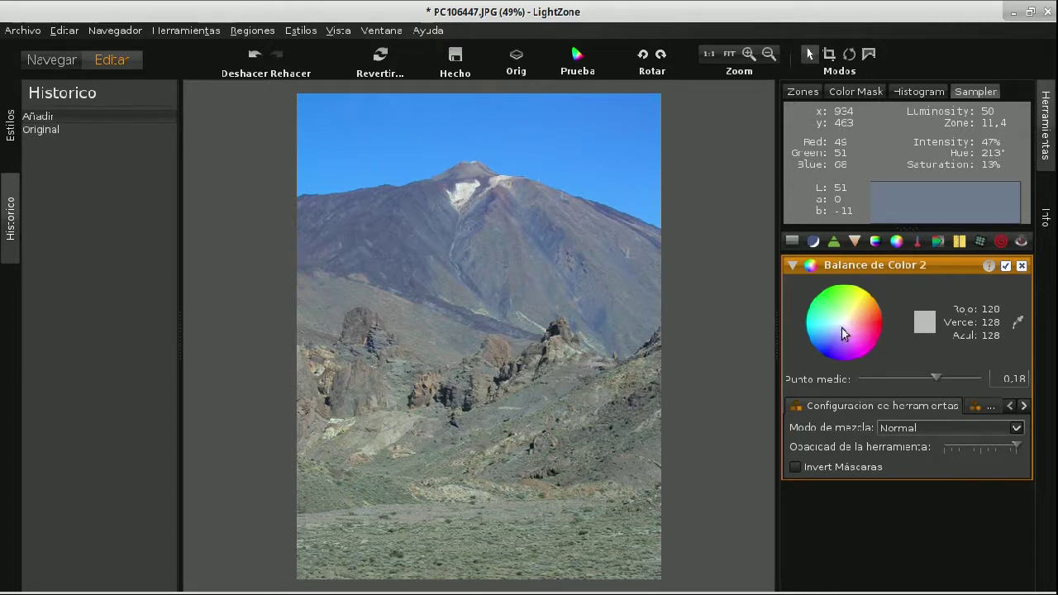
drag(847, 323, 849, 316)
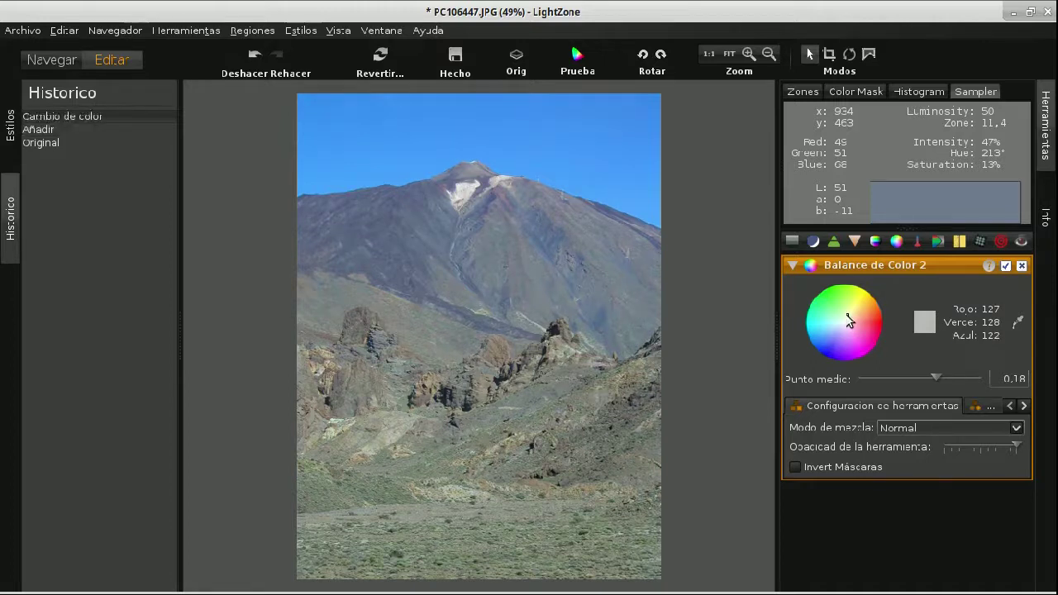
click(1021, 266)
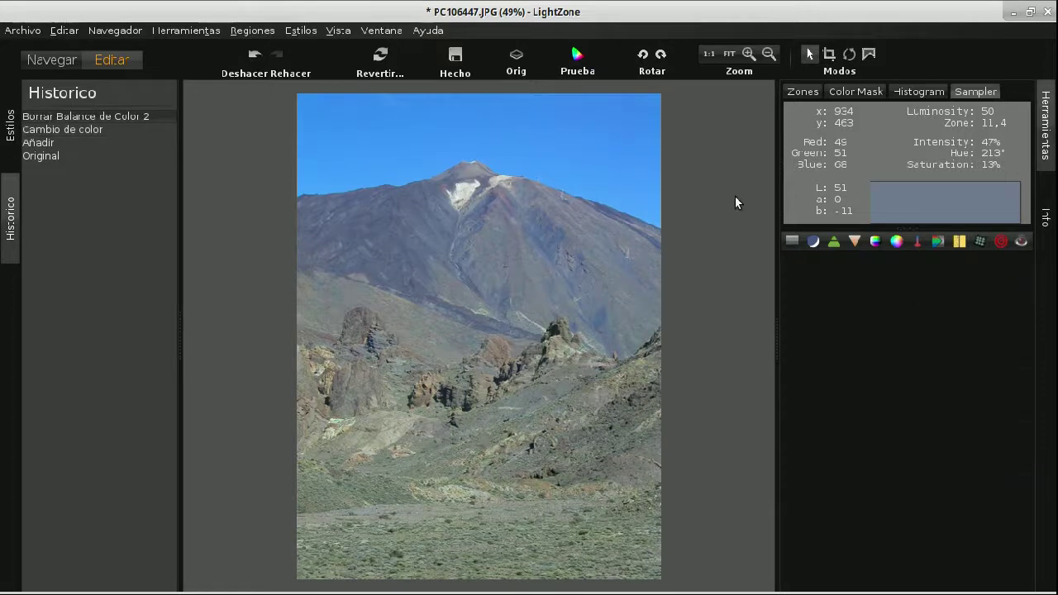
click(814, 241)
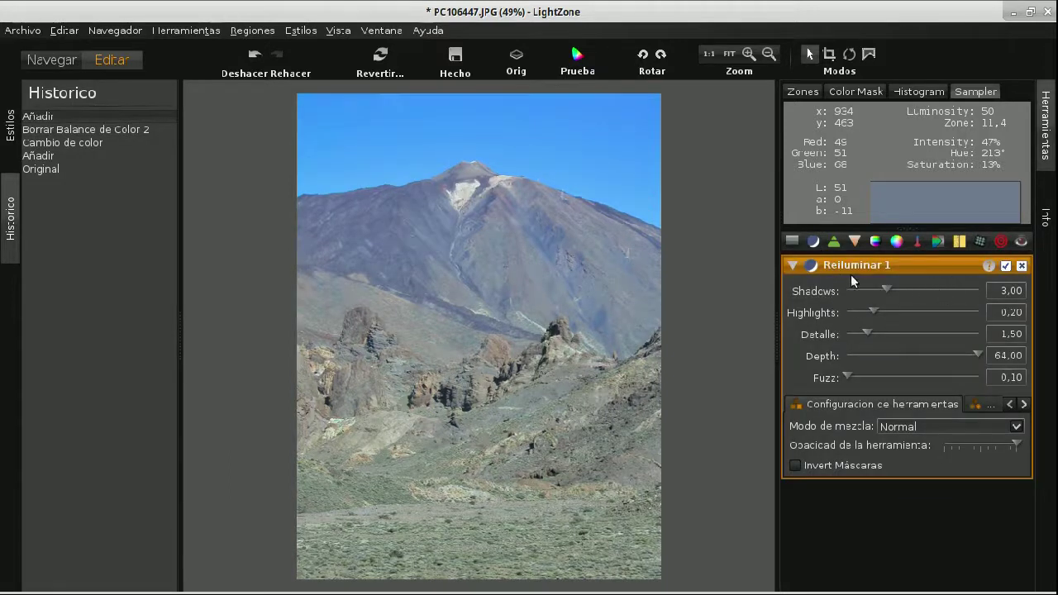
click(1021, 266)
Add a Zone Map and increase the photo's contrast by placing zone limits in the light, middle and dark tones
click(793, 241)
click(909, 330)
mouse_move(909, 330)
mouse_down()
mouse_move(909, 314)
mouse_move(906, 326)
mouse_up()
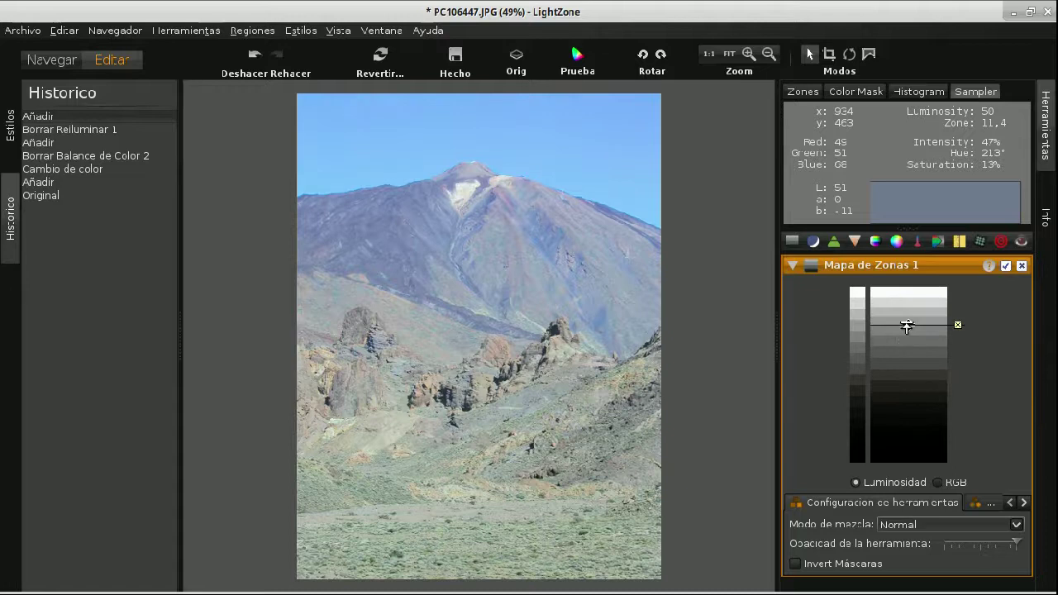
drag(907, 382, 909, 411)
mouse_move(909, 364)
mouse_down()
mouse_move(909, 382)
mouse_move(917, 365)
mouse_up()
click(909, 347)
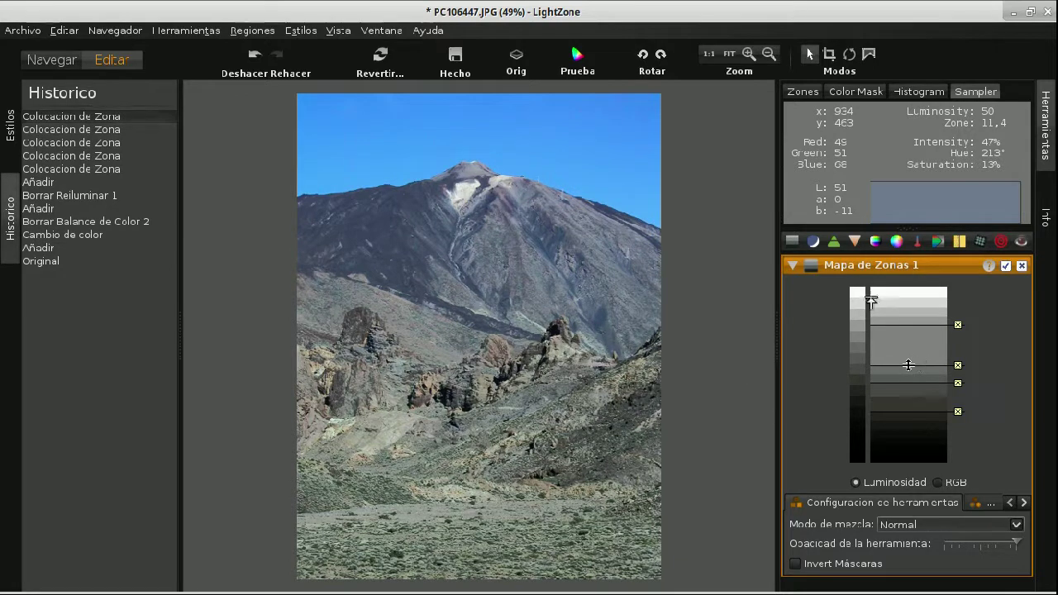
Add a Color Balance tool above the Zone Map and shift its wheel to red 126, green 128, blue 121
click(896, 241)
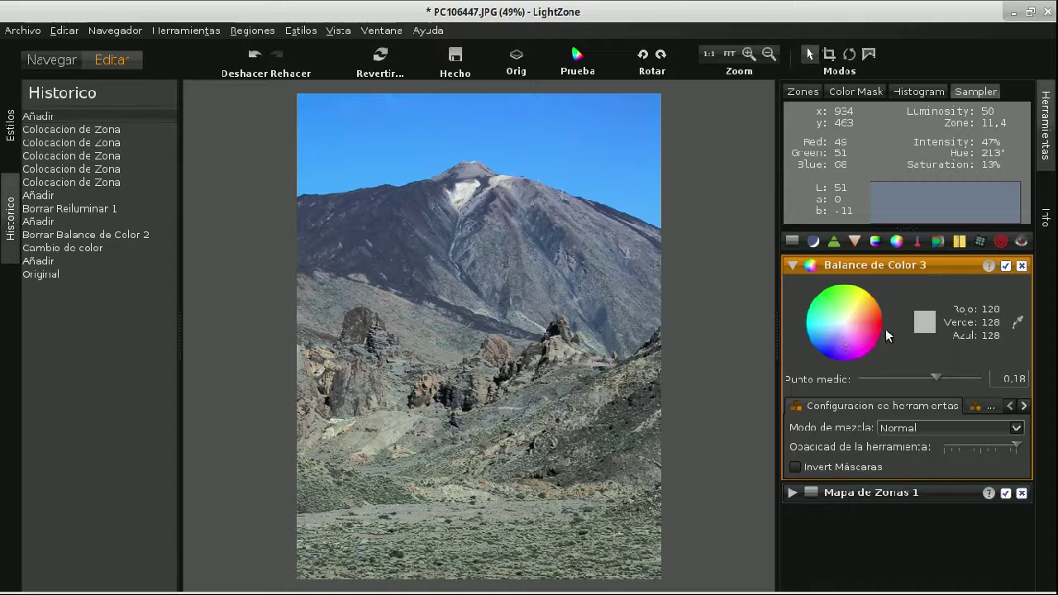
click(843, 307)
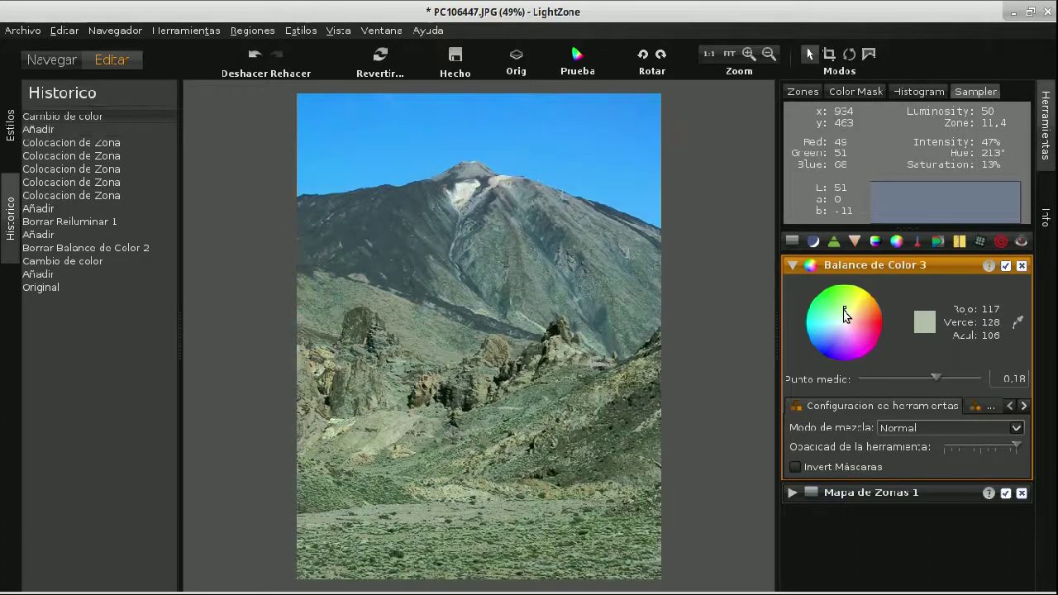
mouse_move(843, 315)
mouse_down()
mouse_move(856, 321)
mouse_move(847, 324)
mouse_move(835, 316)
mouse_move(861, 316)
mouse_move(854, 331)
mouse_move(842, 328)
mouse_move(855, 329)
mouse_move(851, 357)
mouse_move(863, 315)
mouse_move(845, 315)
mouse_up()
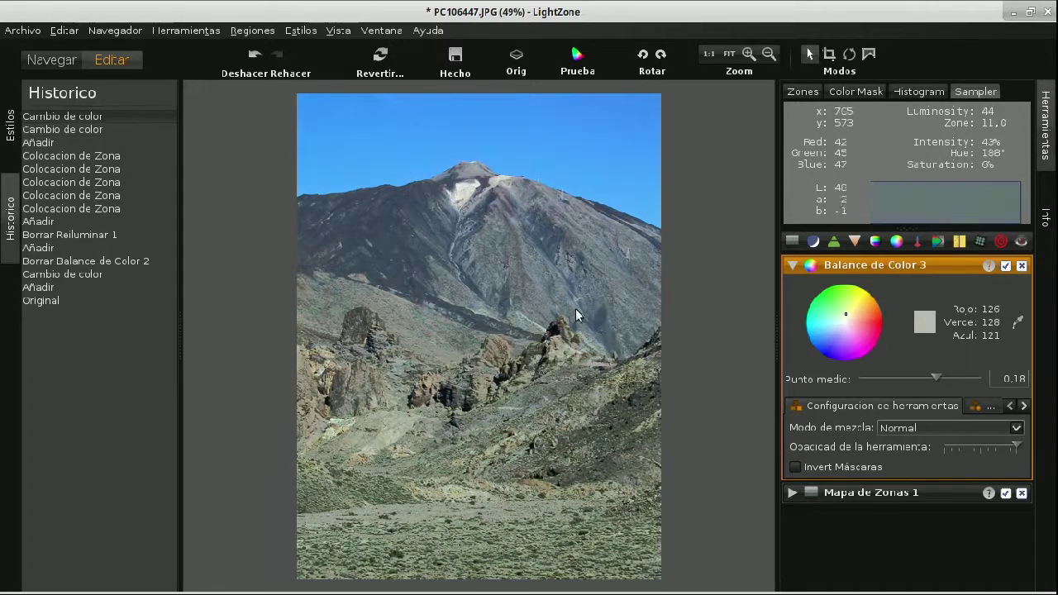
Lower the Color Balance midpoint to 0.01 and raise it back through 0.09 to 0.14
drag(928, 373, 874, 385)
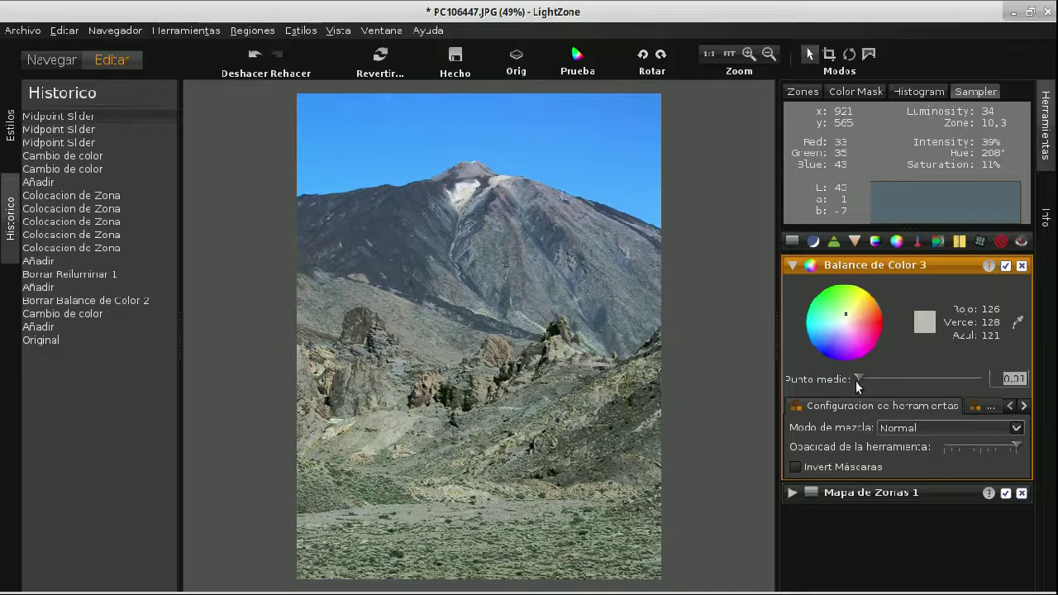
drag(862, 377, 895, 377)
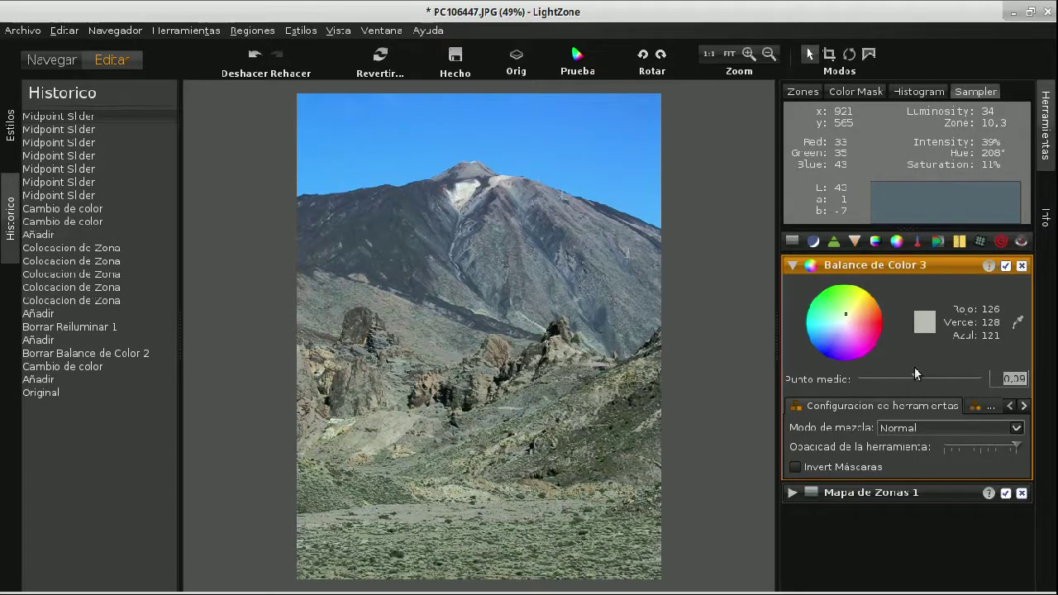
drag(918, 373, 926, 375)
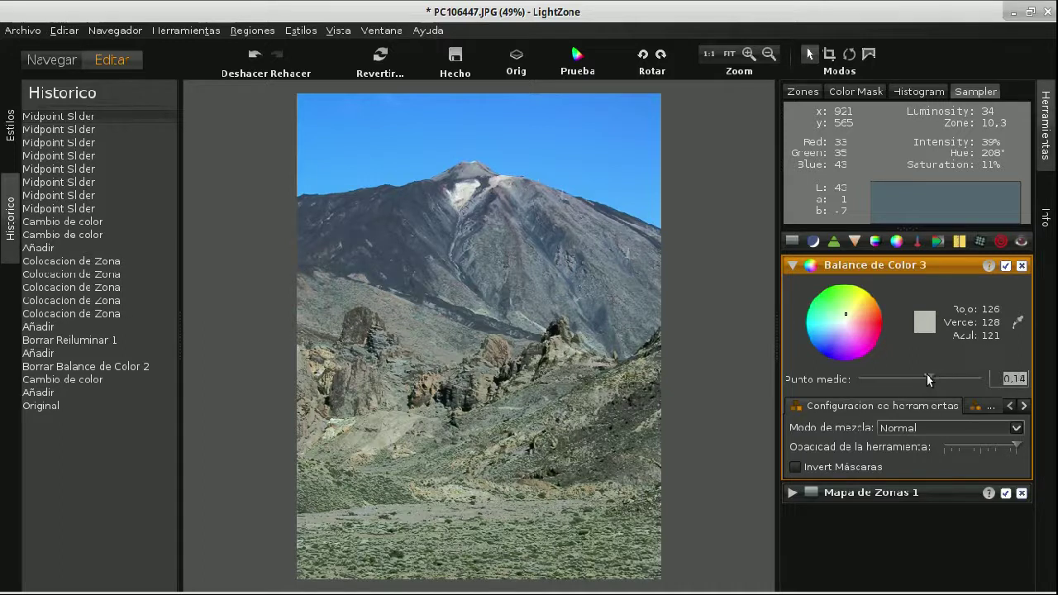
Set the Color Balance midpoint to 0.42 and the wheel to red 121, green 128, blue 112
drag(844, 314, 850, 303)
drag(928, 377, 958, 378)
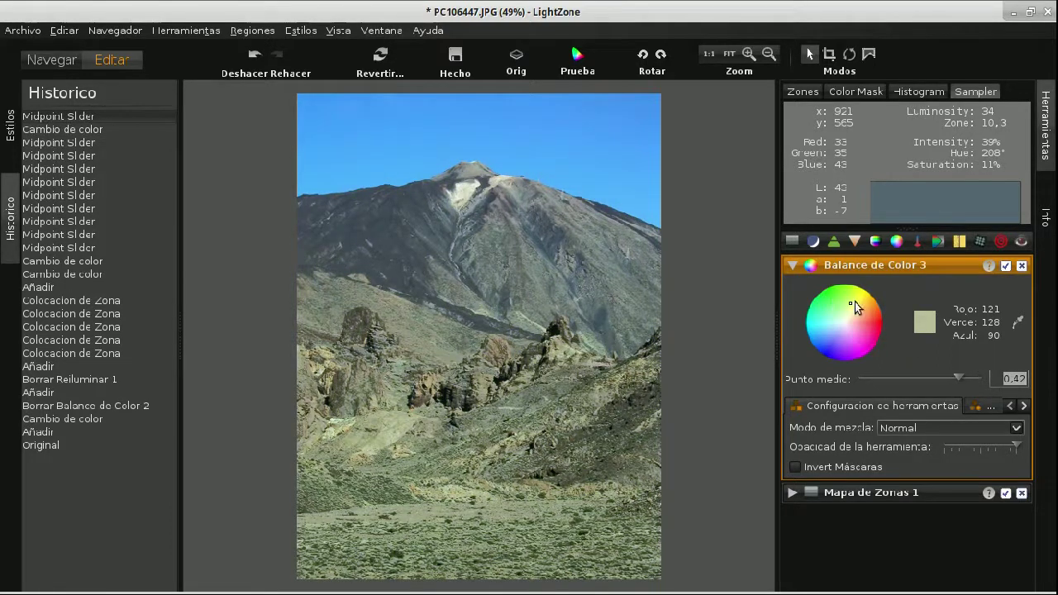
mouse_move(846, 305)
mouse_down()
mouse_move(838, 319)
mouse_move(853, 316)
mouse_move(844, 310)
mouse_up()
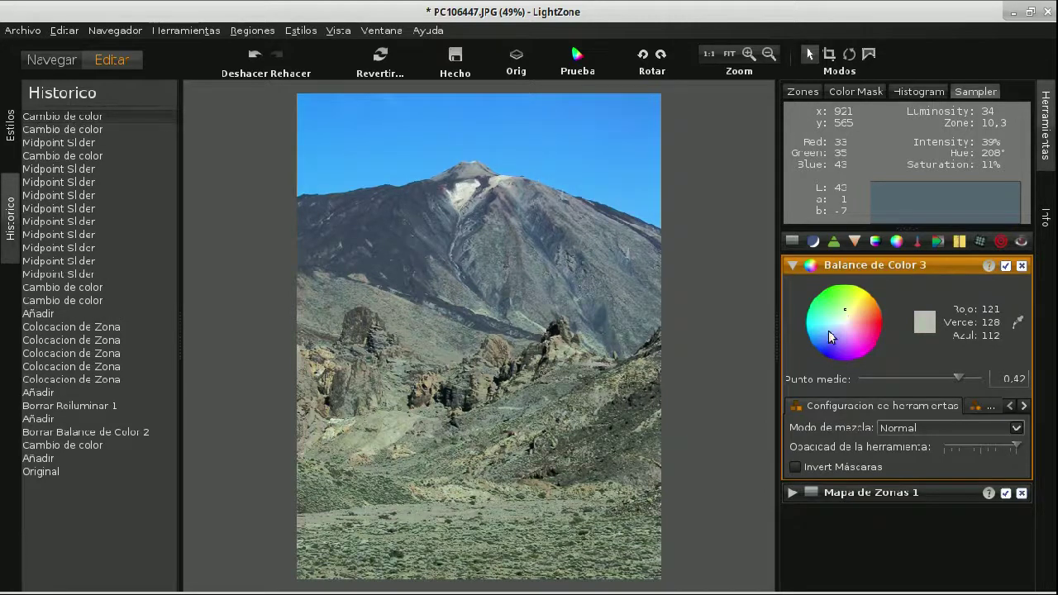
mouse_move(626, 593)
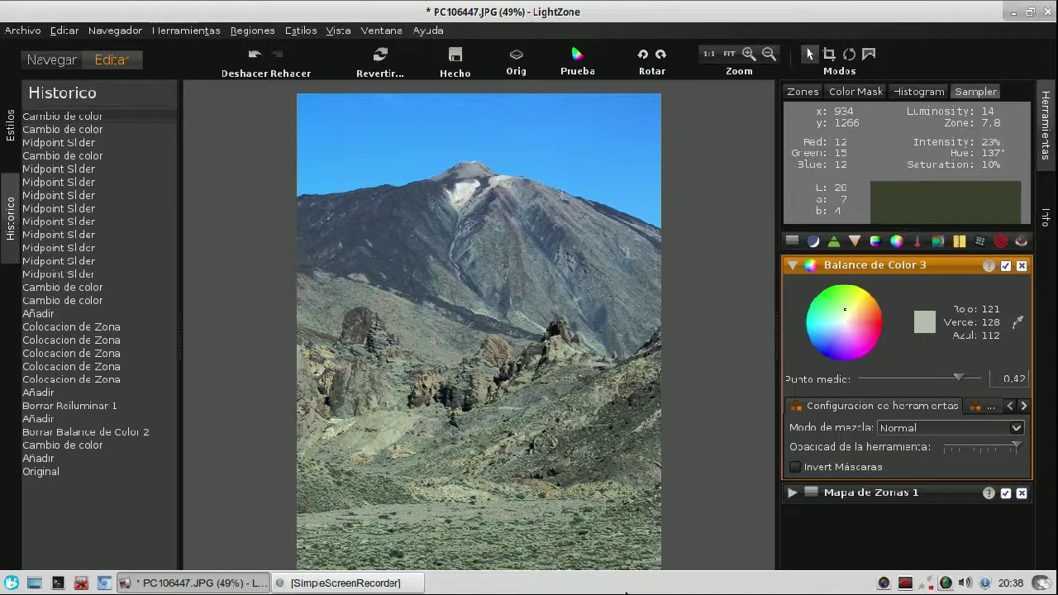